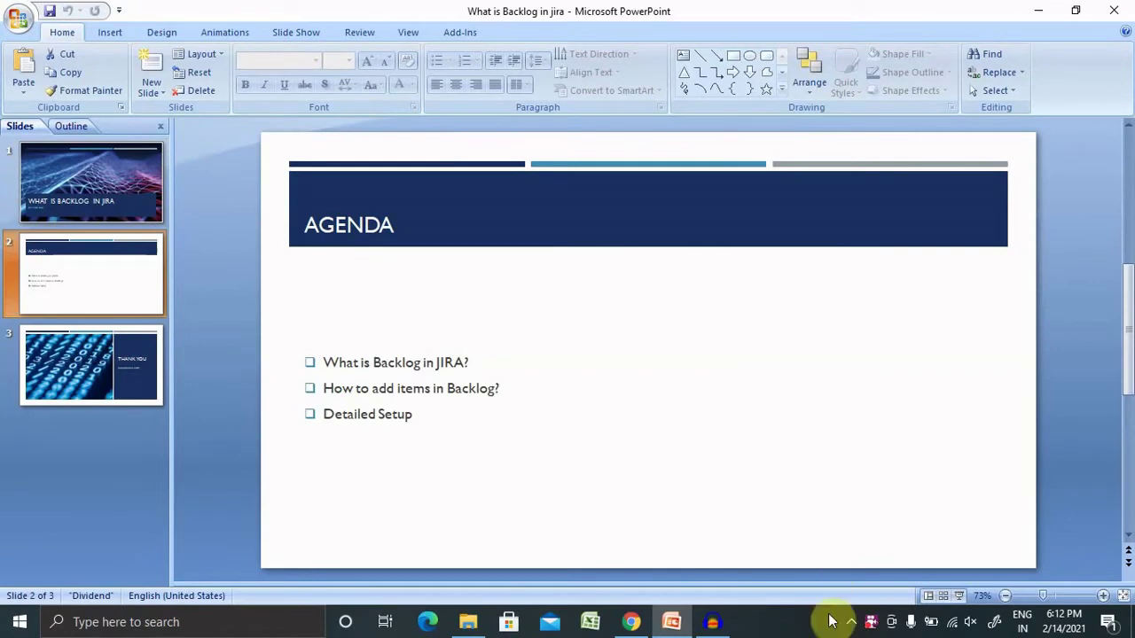
- Bring the browser forward and open the Jira Demo Project 2 board
{"action": "left_click", "coordinate": [631, 622]}
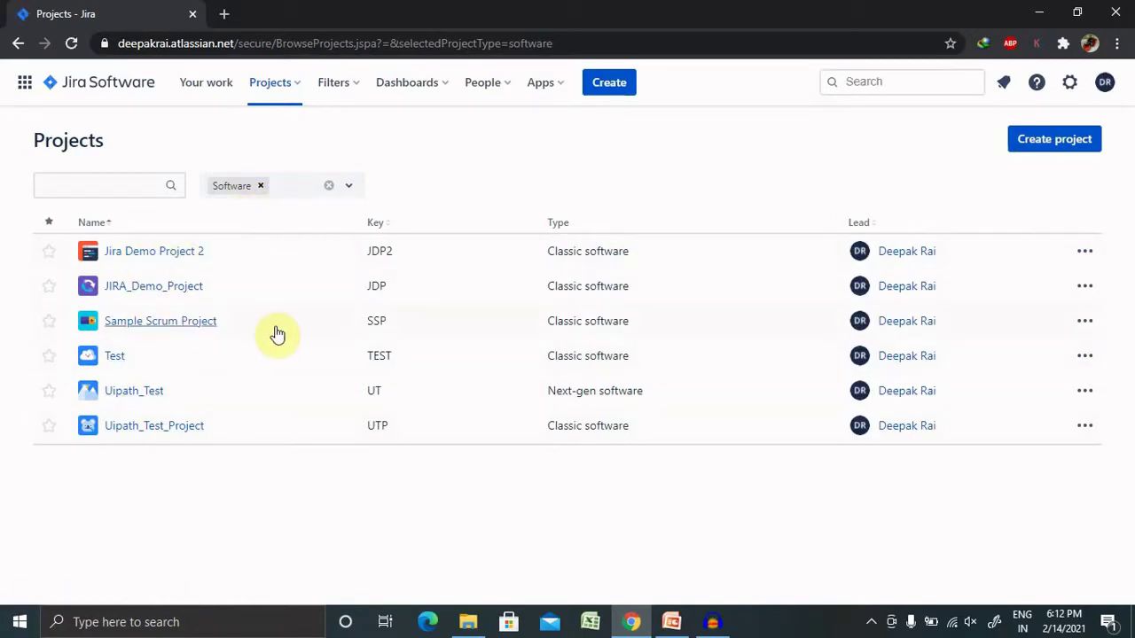
{"action": "left_click", "coordinate": [149, 253]}
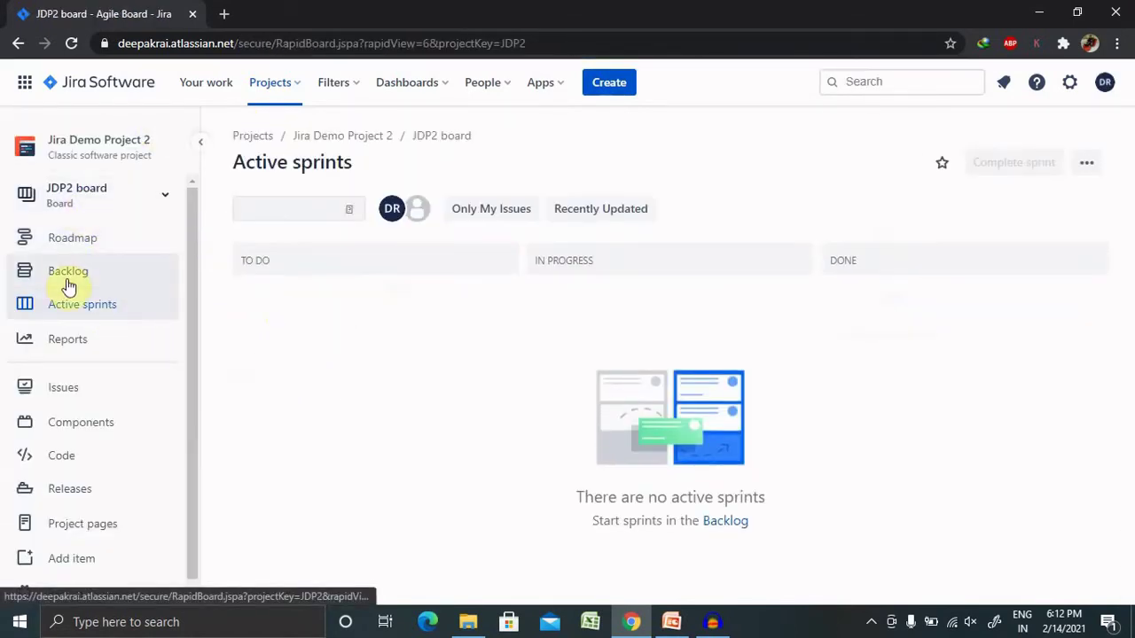
- Switch to the JDP2 backlog and scroll down to the backlog issue JDP2-7
{"action": "left_click", "coordinate": [95, 270]}
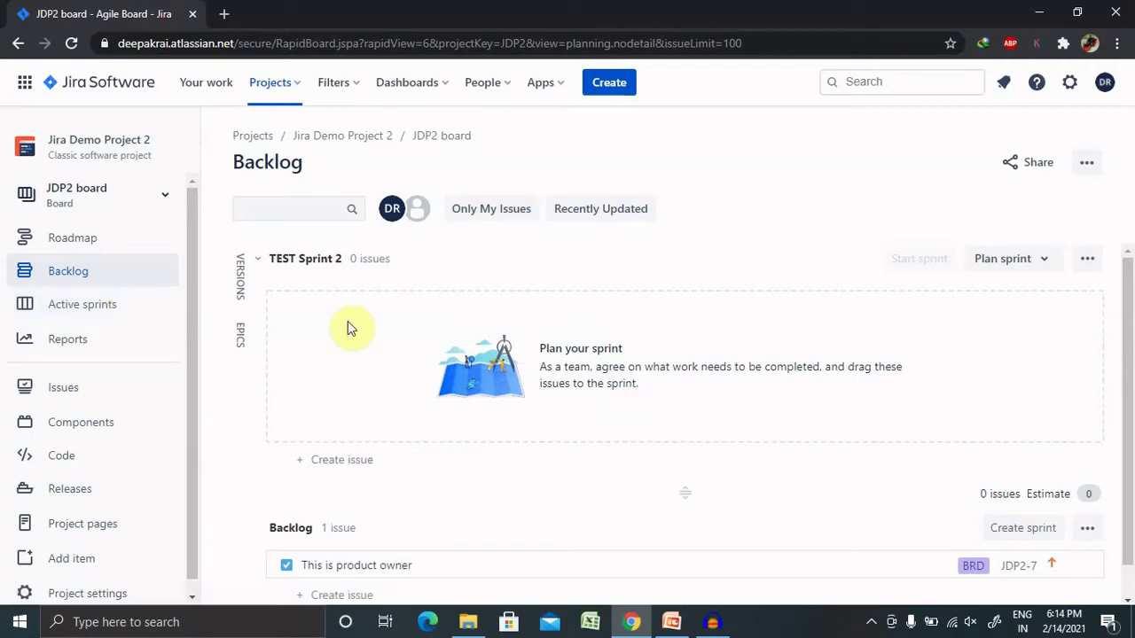
{"action": "scroll", "coordinate": [1127, 355], "scroll_direction": "down", "scroll_amount": 1}
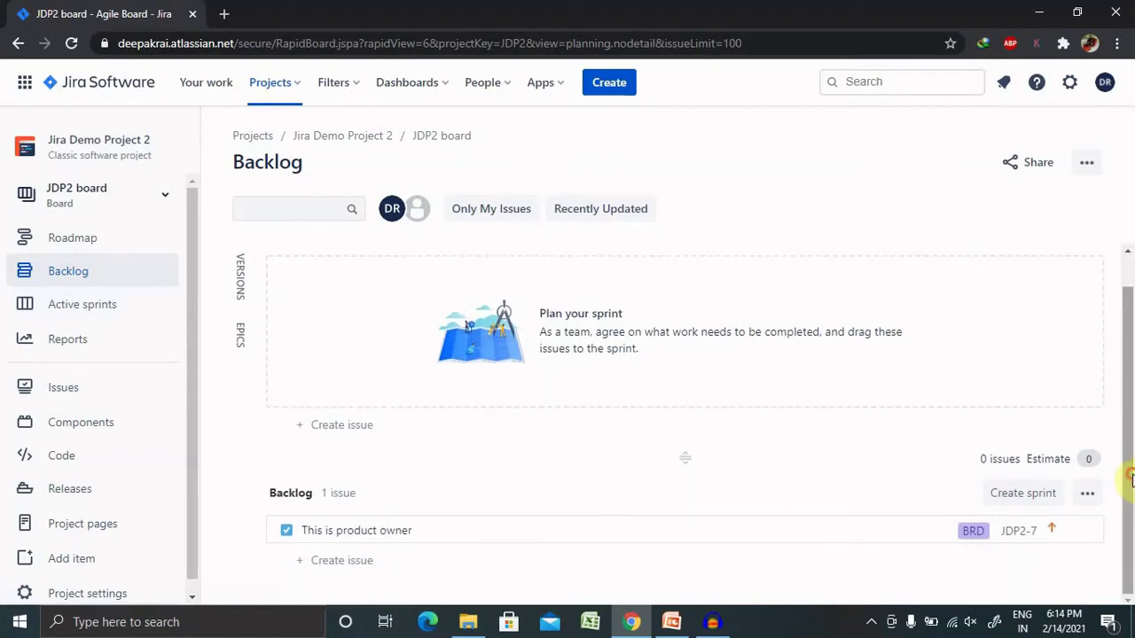
- Start a new inline backlog issue and set its type to Story
{"action": "left_click", "coordinate": [300, 562]}
{"action": "left_click_drag", "start_coordinate": [1123, 367], "coordinate": [1133, 436]}
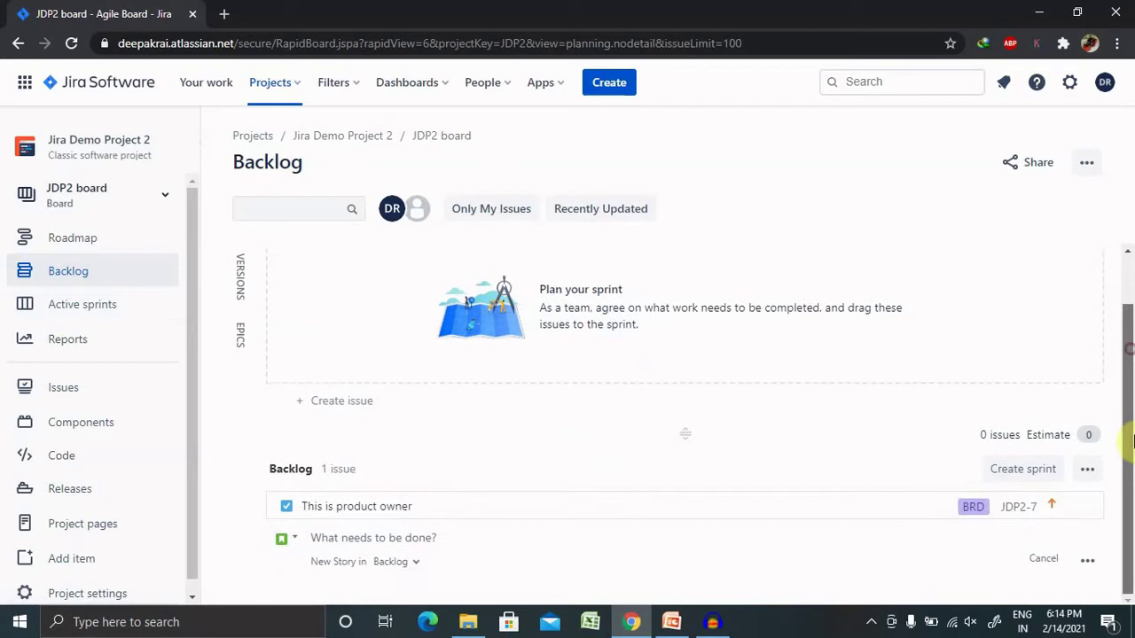
{"action": "left_click", "coordinate": [289, 539]}
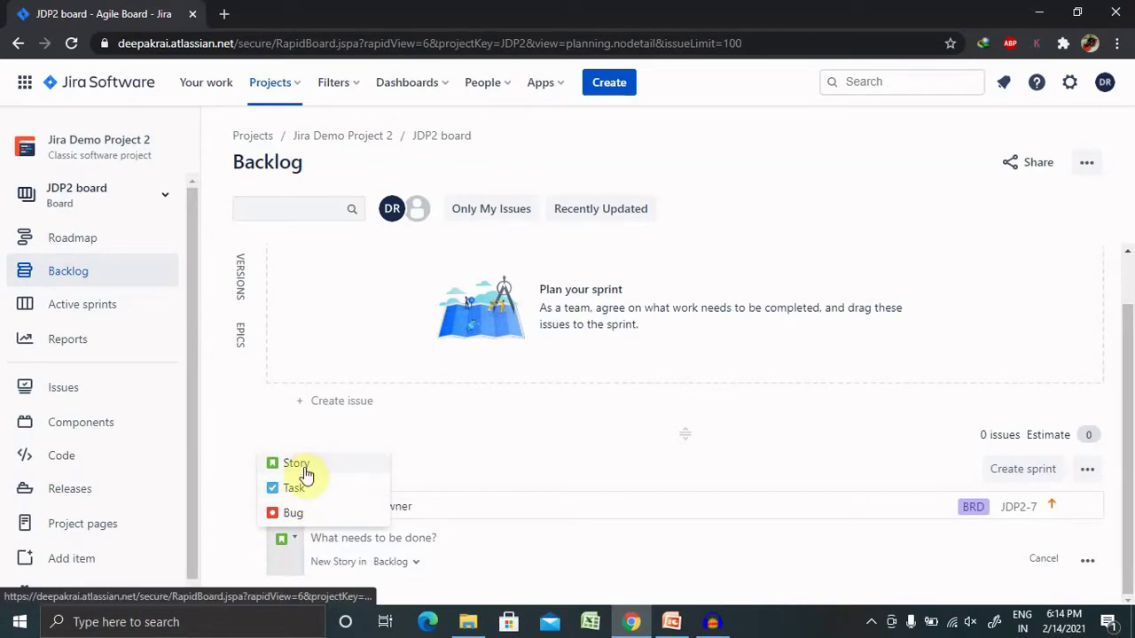
{"action": "left_click", "coordinate": [306, 467]}
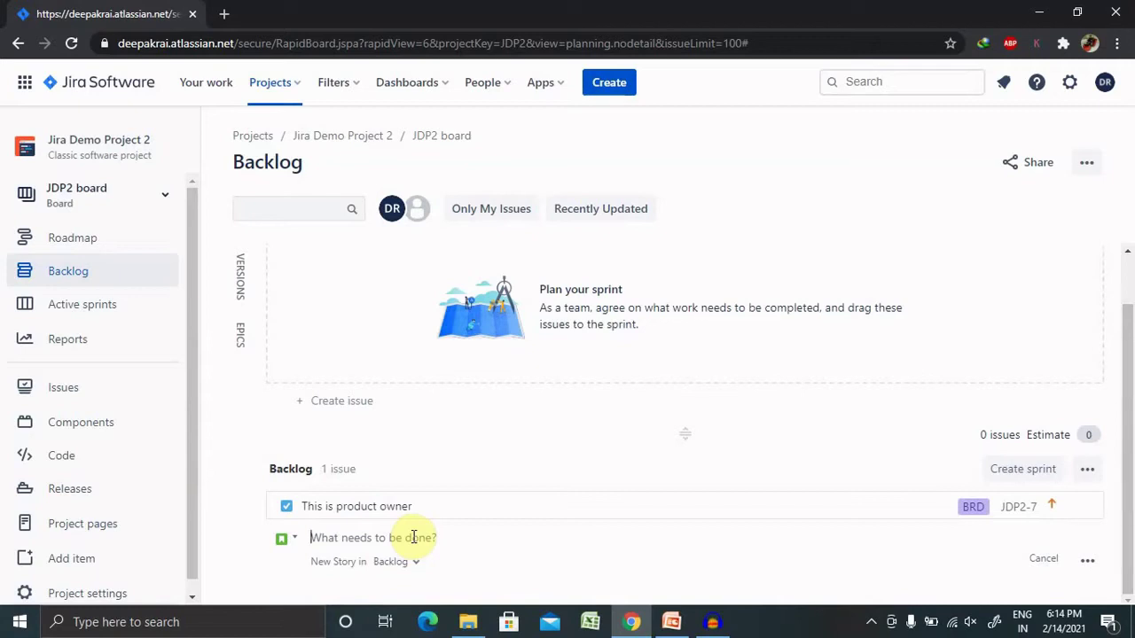
- Type the summary 'To Build Recording functionality', correcting 'functionality' via spell-check
{"action": "type", "text": "To B"}
{"action": "type", "text": "it"}
{"action": "key", "text": "BackSpace"}
{"action": "key", "text": "BackSpace"}
{"action": "type", "text": "uild "}
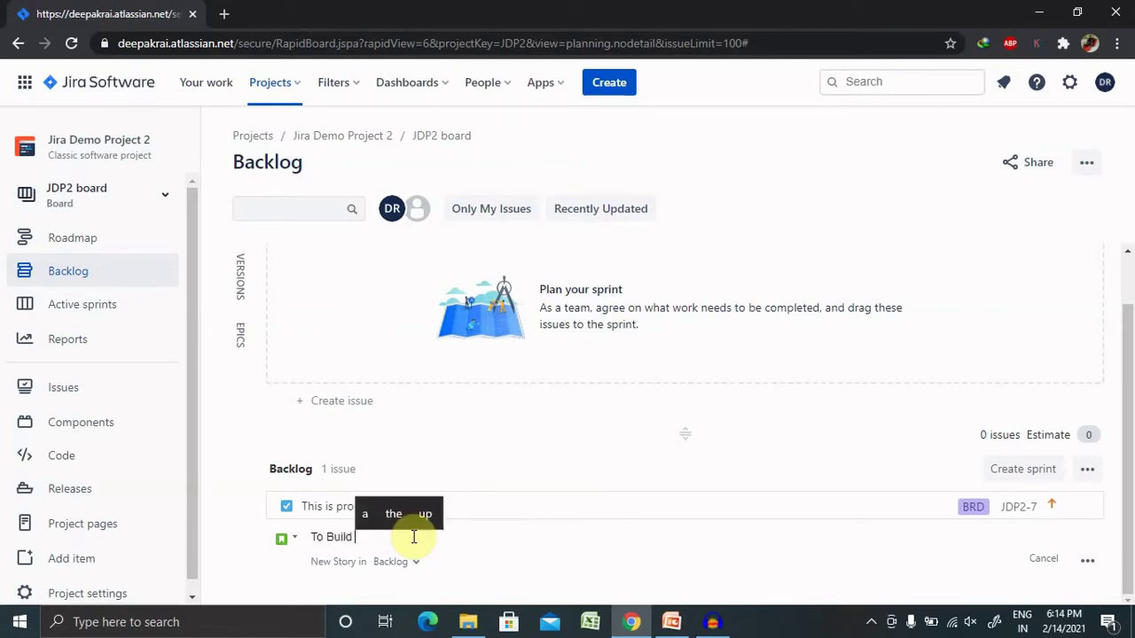
{"action": "type", "text": "Re"}
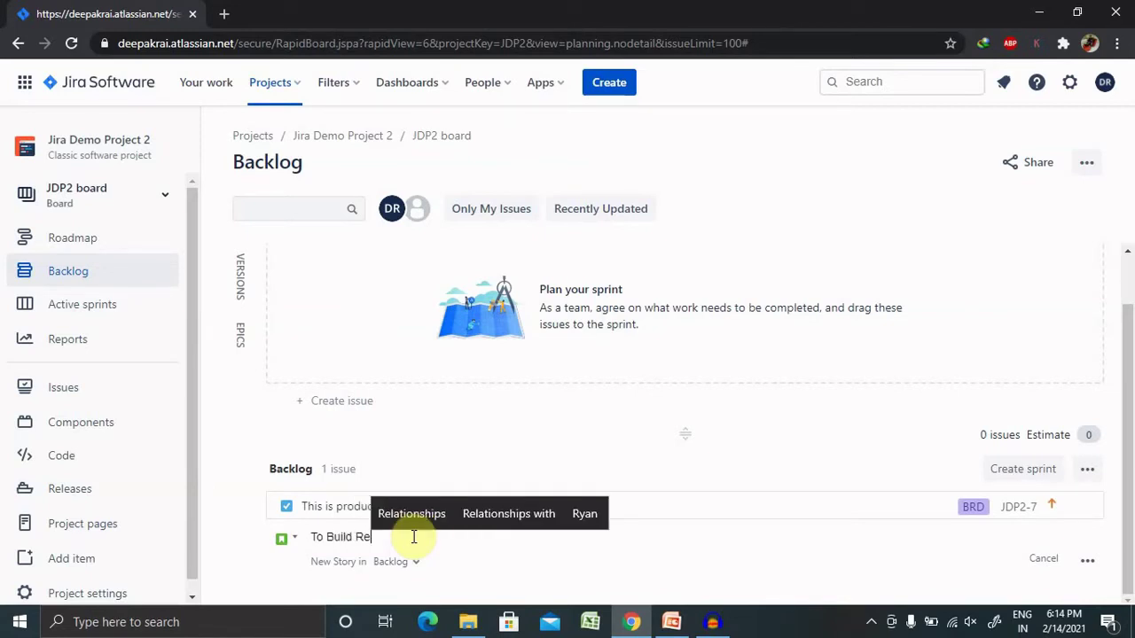
{"action": "type", "text": "cording "}
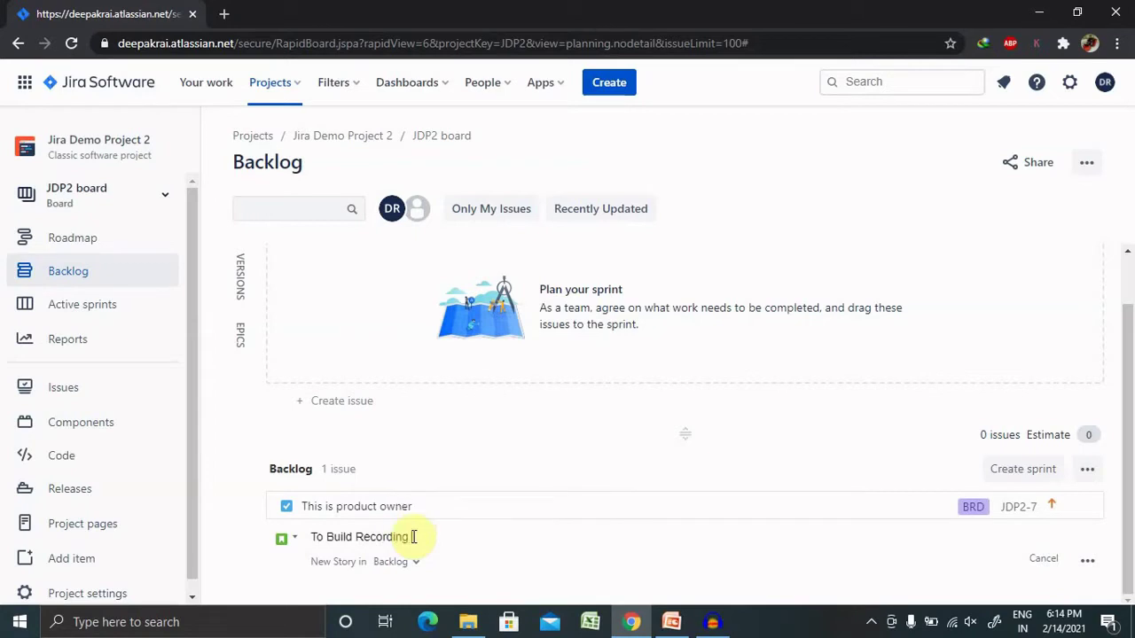
{"action": "type", "text": "fu"}
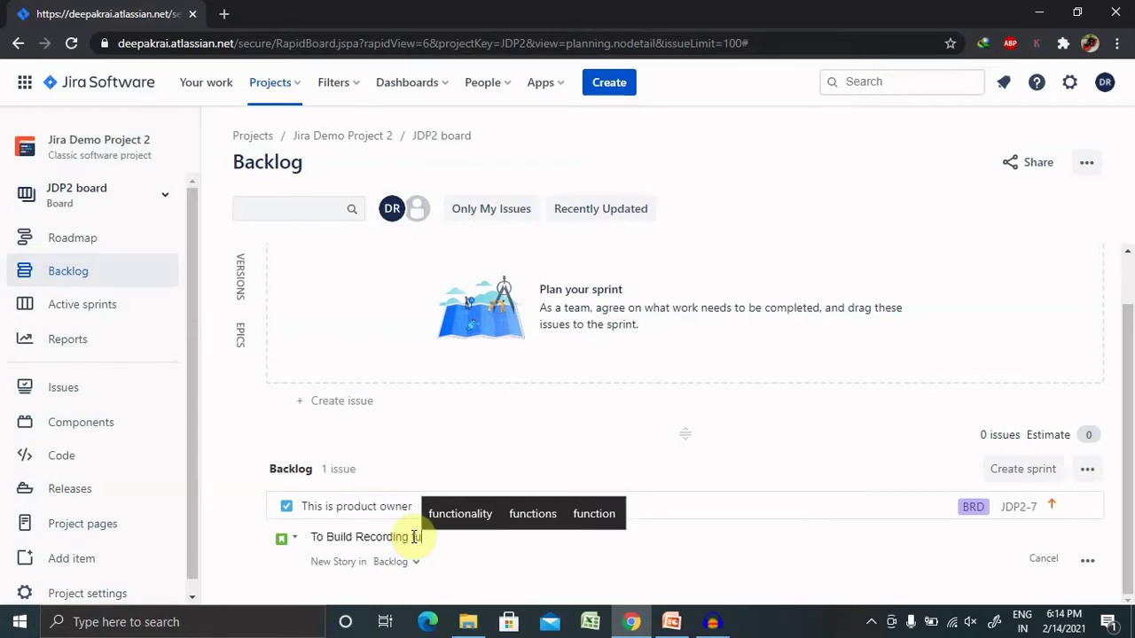
{"action": "type", "text": "nctionality"}
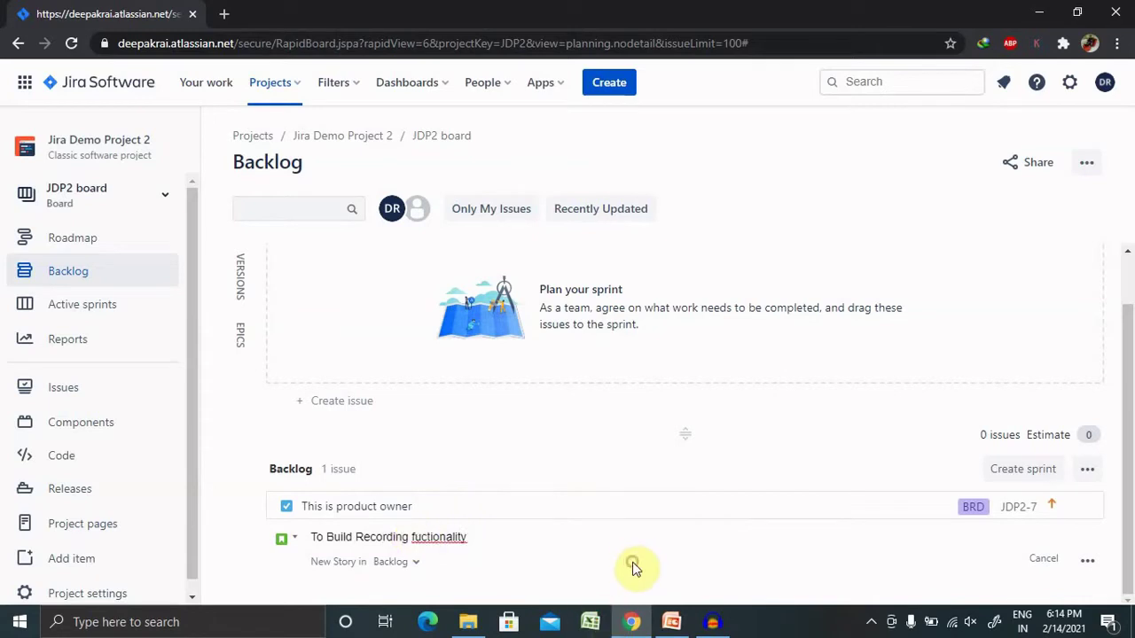
{"action": "left_click", "coordinate": [431, 537]}
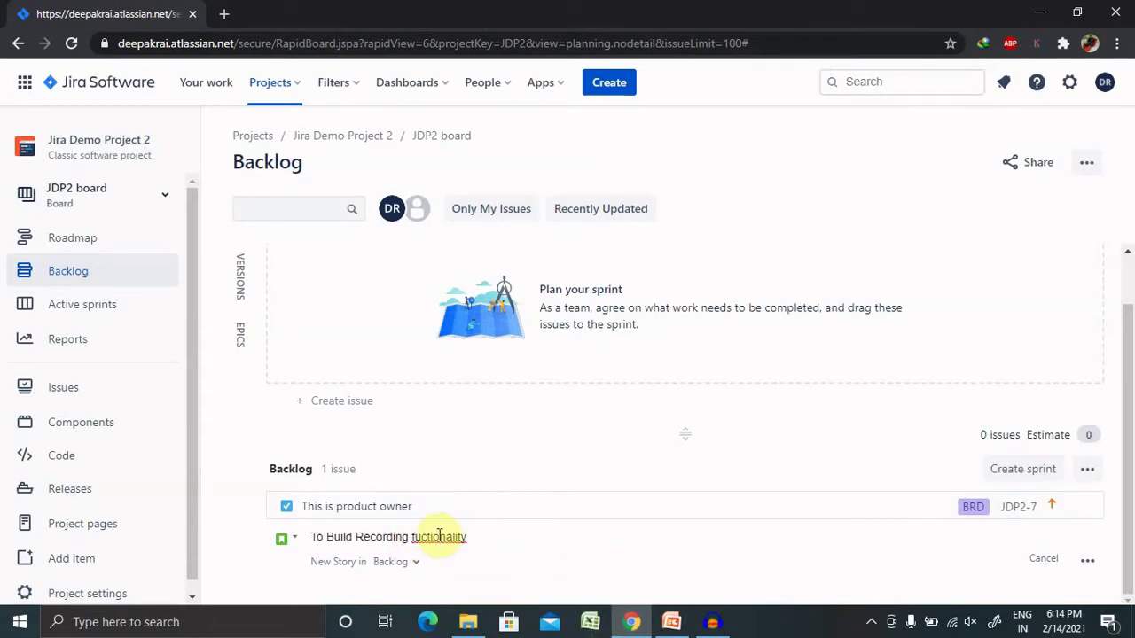
{"action": "right_click", "coordinate": [439, 536]}
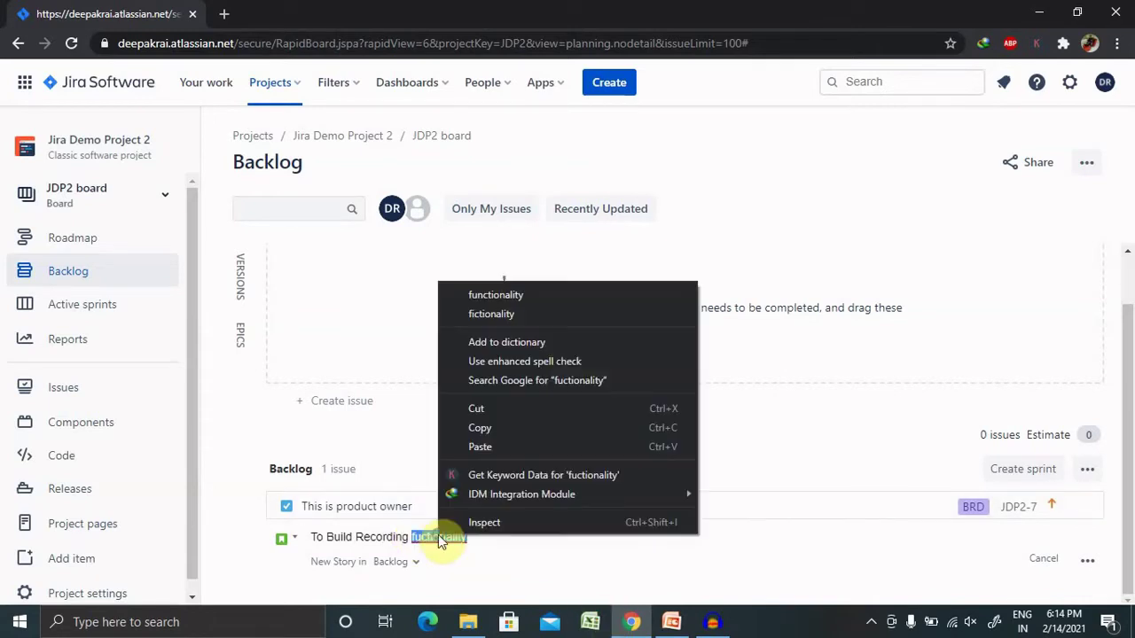
{"action": "left_click", "coordinate": [545, 302]}
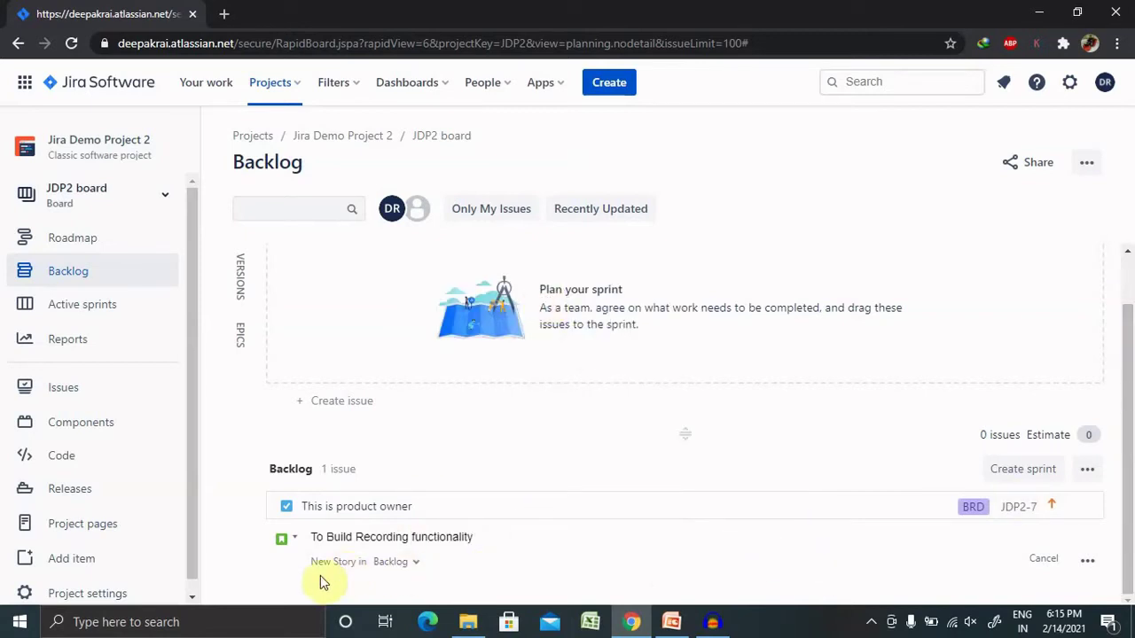
- In the full Create issue form, add the description 'This is used for building recording functionality'
{"action": "left_click", "coordinate": [1085, 566]}
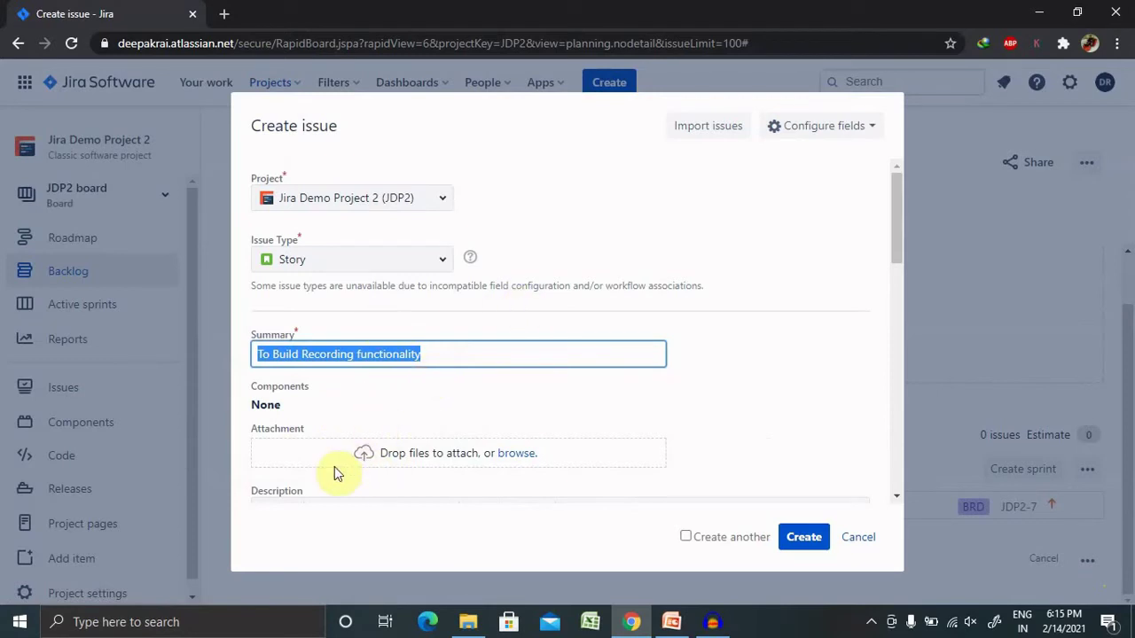
{"action": "left_click_drag", "start_coordinate": [897, 218], "coordinate": [901, 296]}
{"action": "left_click", "coordinate": [643, 304]}
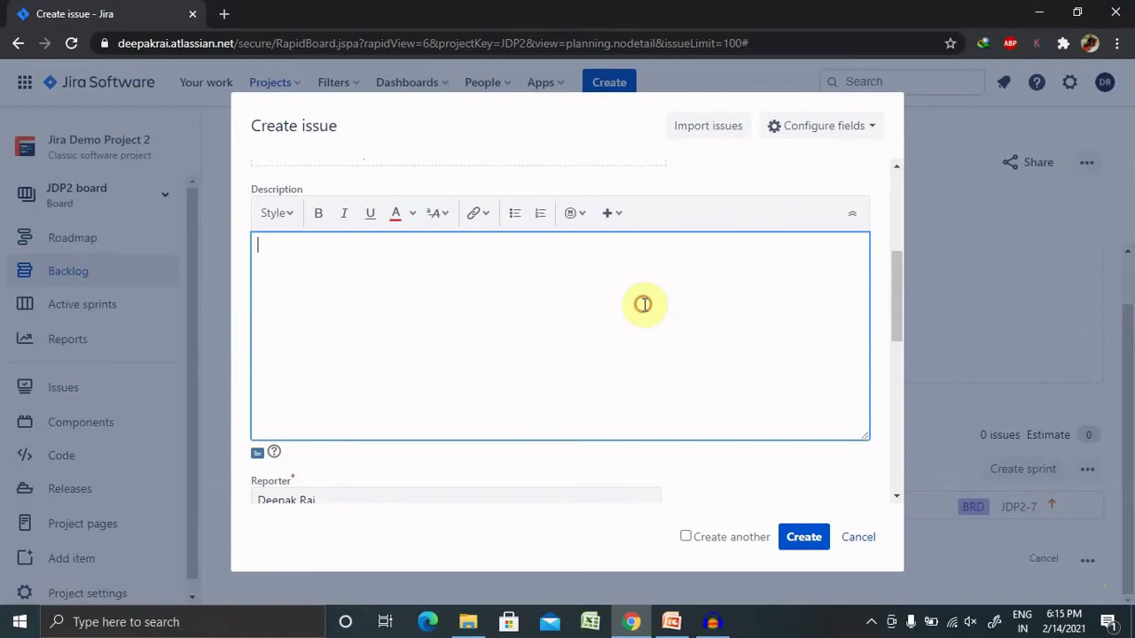
{"action": "type", "text": "This is "}
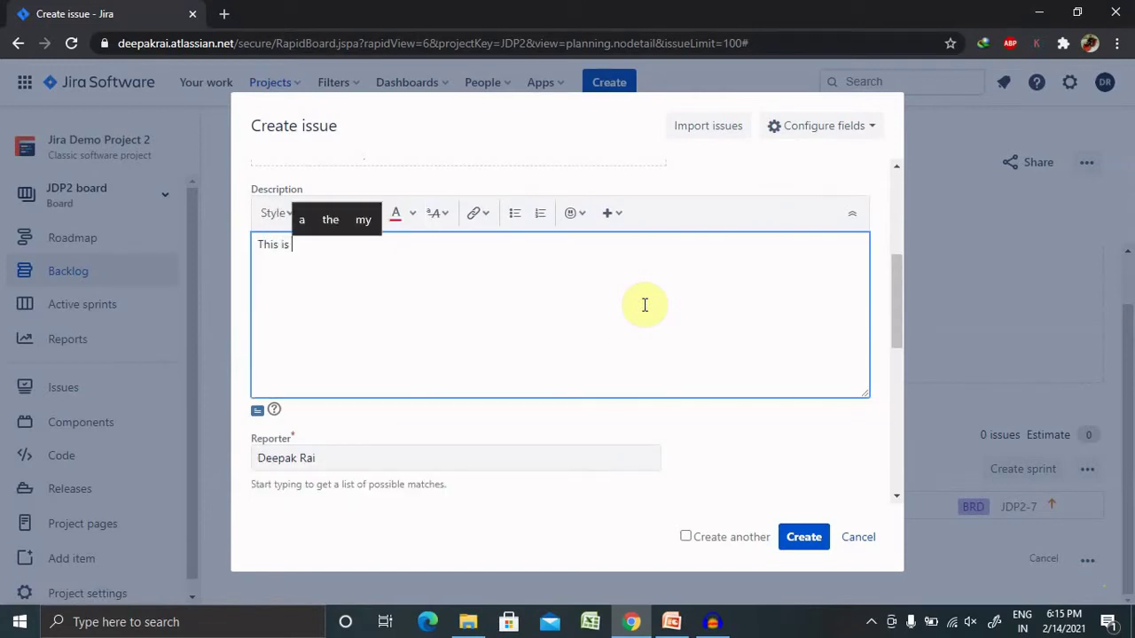
{"action": "type", "text": "used for "}
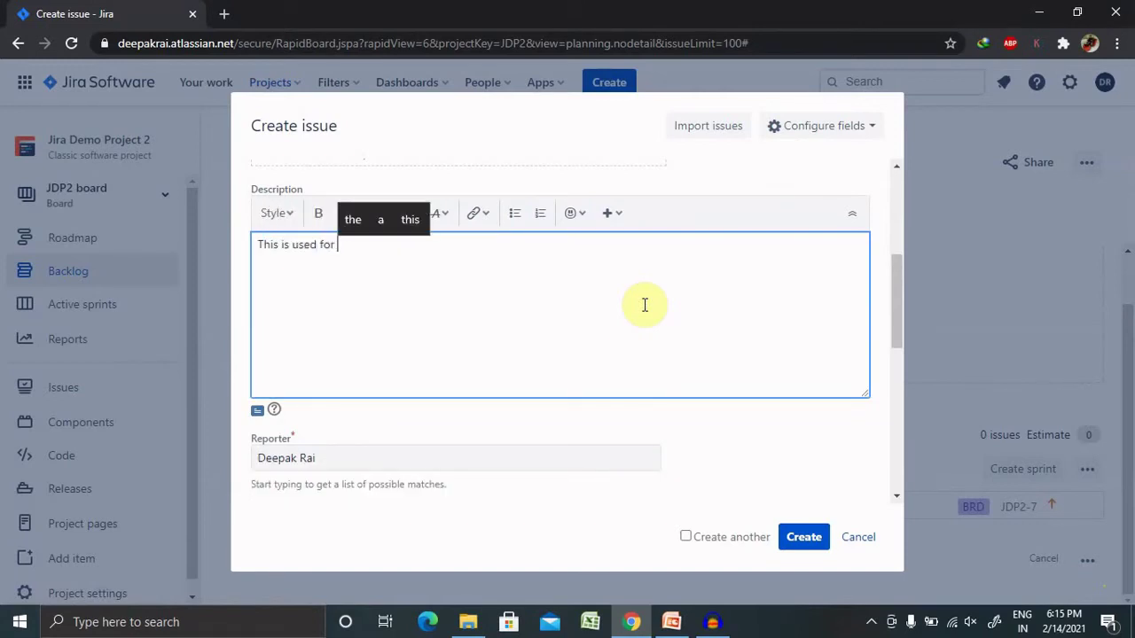
{"action": "type", "text": "b"}
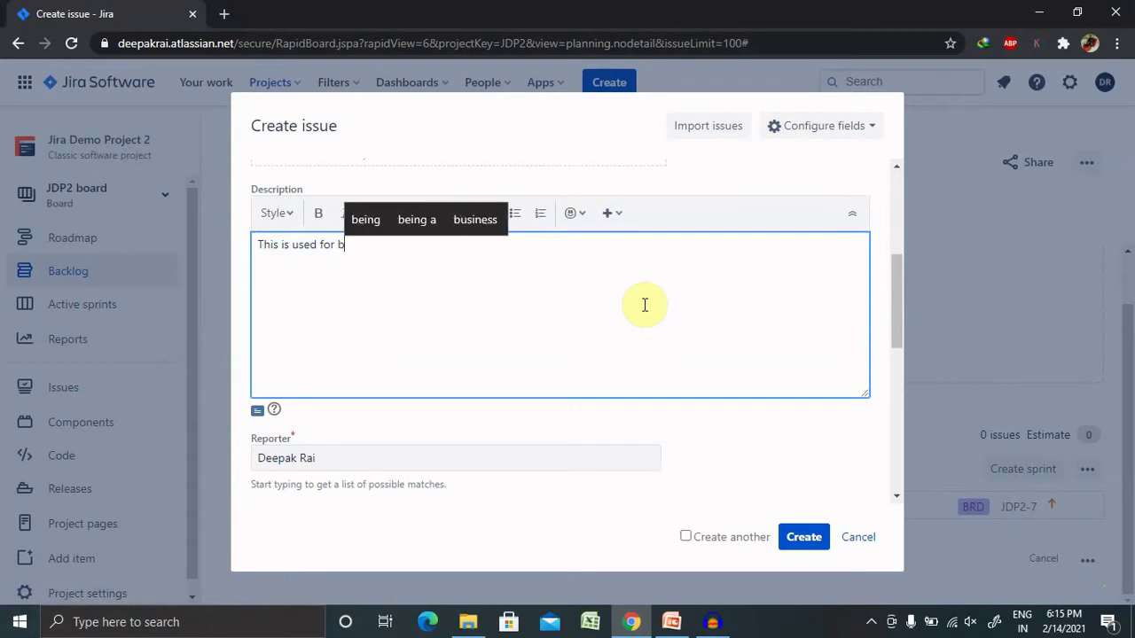
{"action": "type", "text": "uild"}
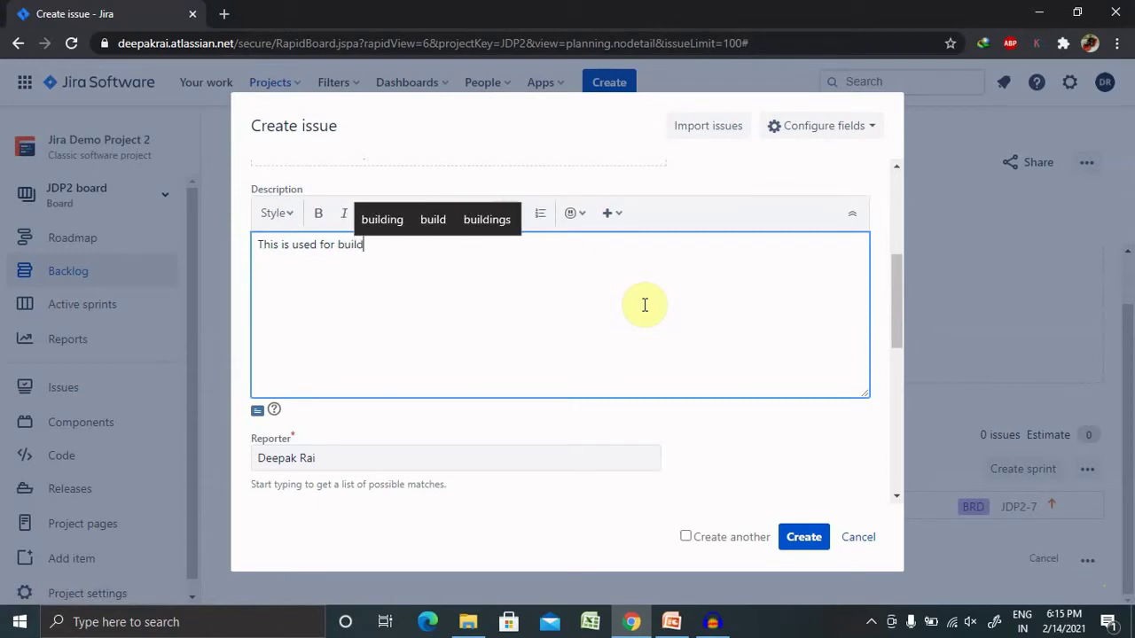
{"action": "type", "text": "ing re"}
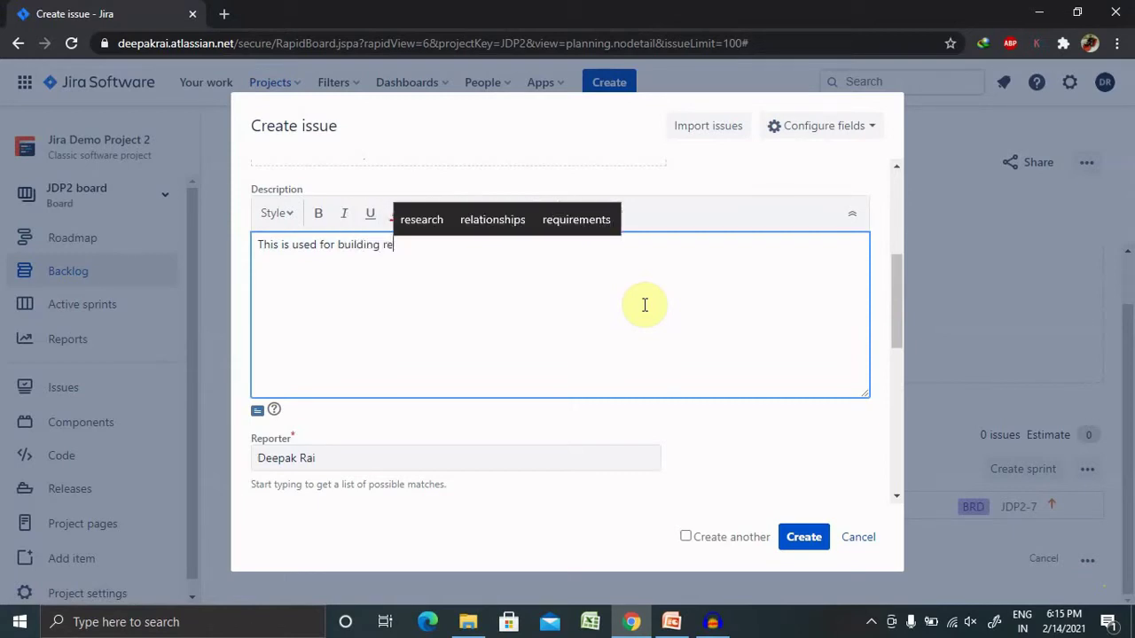
{"action": "type", "text": "cording f"}
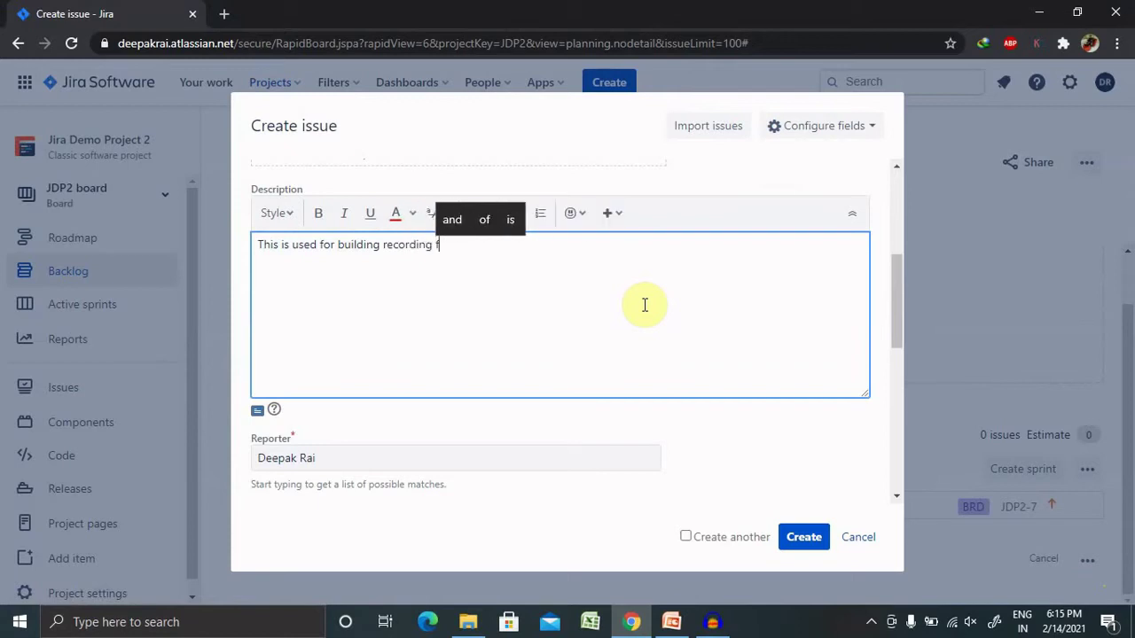
{"action": "type", "text": "unctionality"}
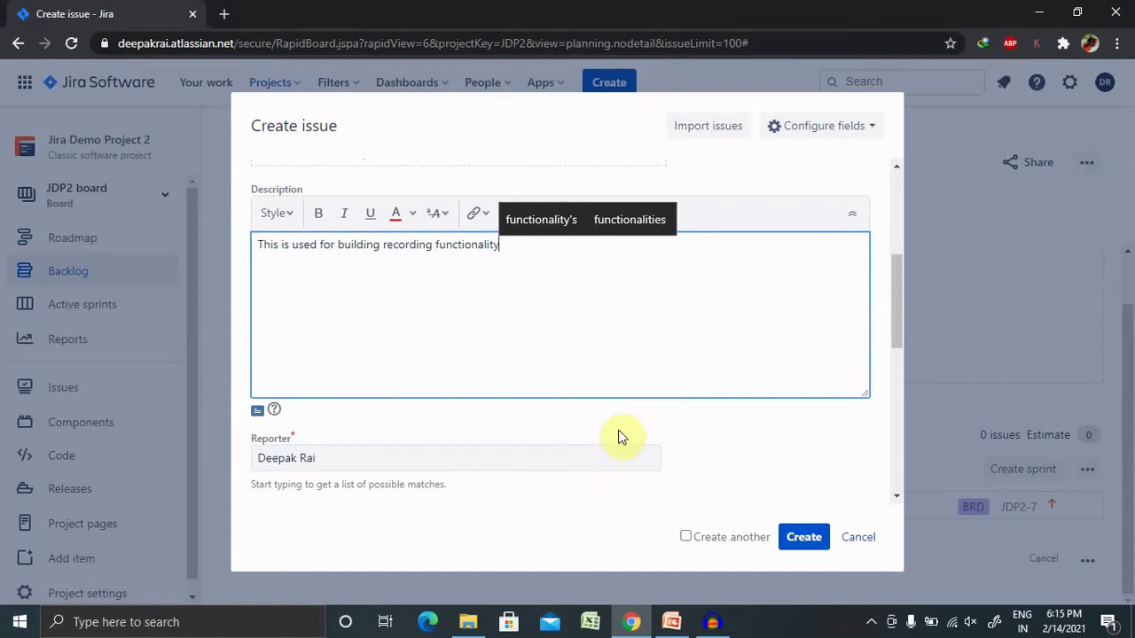
{"action": "left_click_drag", "start_coordinate": [903, 298], "coordinate": [899, 371]}
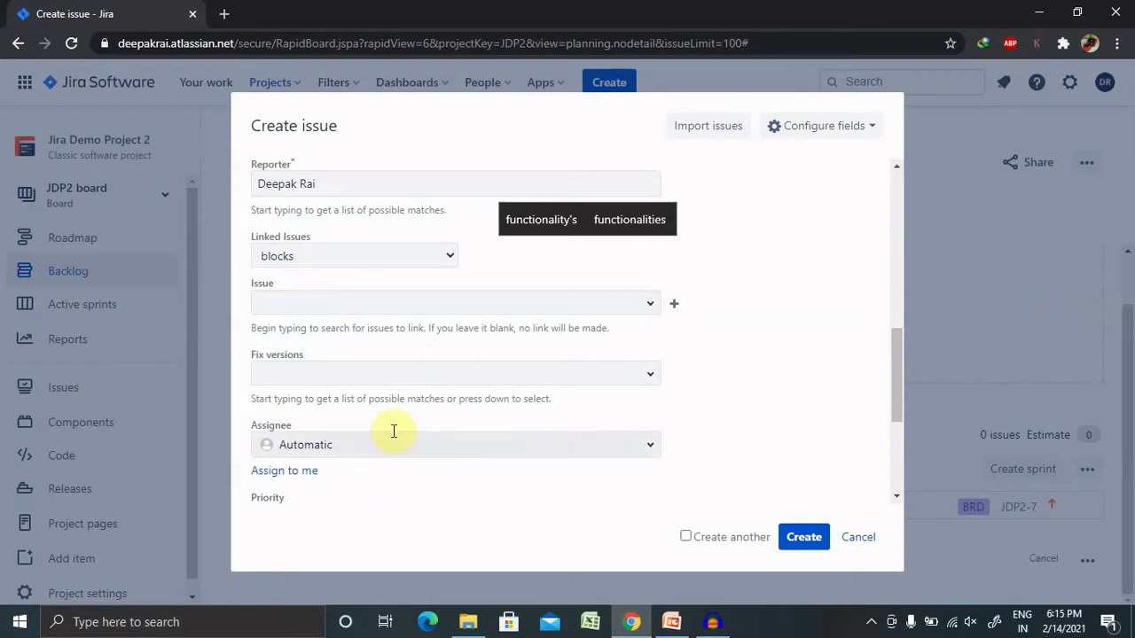
{"action": "left_click_drag", "start_coordinate": [900, 359], "coordinate": [907, 438]}
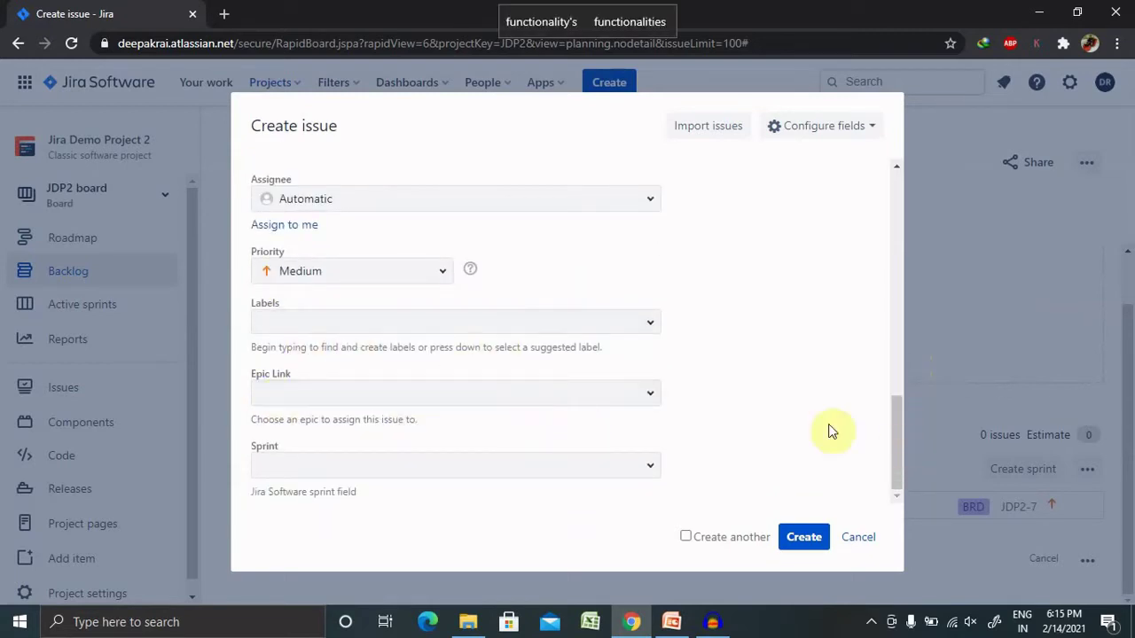
{"action": "left_click_drag", "start_coordinate": [894, 448], "coordinate": [869, 221]}
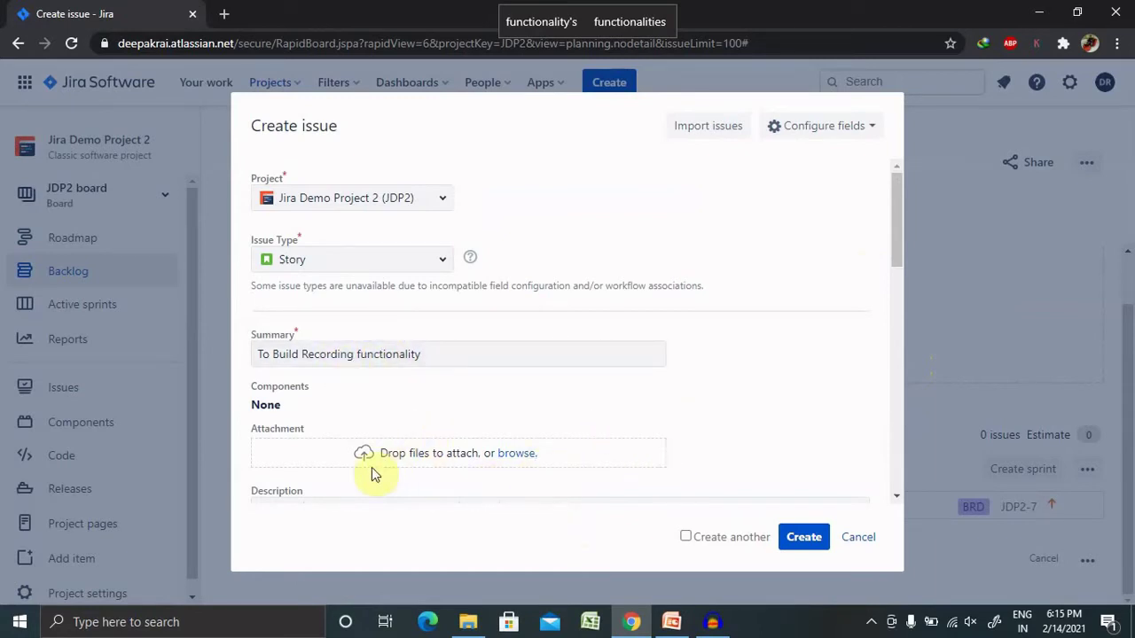
- Create the Recording story with 'Create another' ticked, then enter summary 'To Build Screenshare'
{"action": "left_click", "coordinate": [686, 538]}
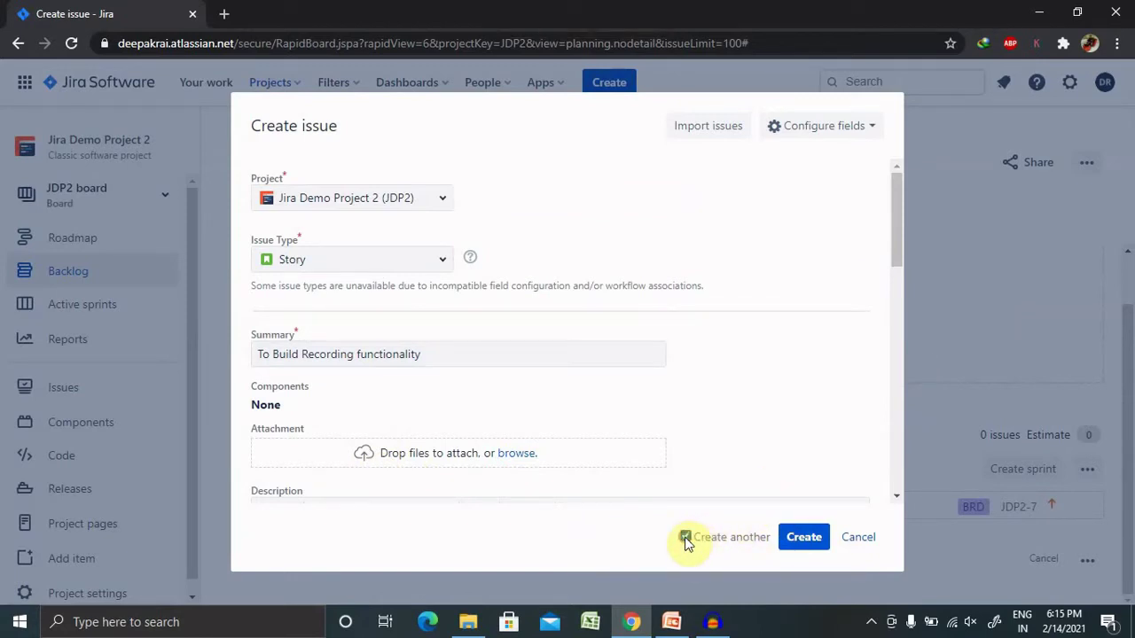
{"action": "left_click", "coordinate": [792, 541]}
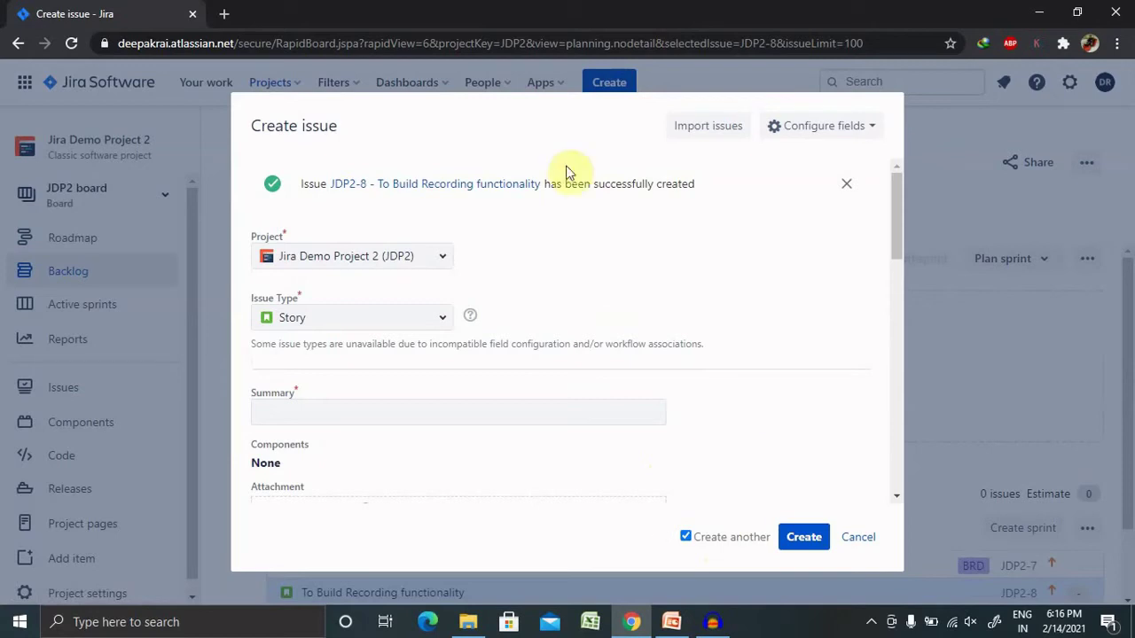
{"action": "left_click", "coordinate": [364, 413]}
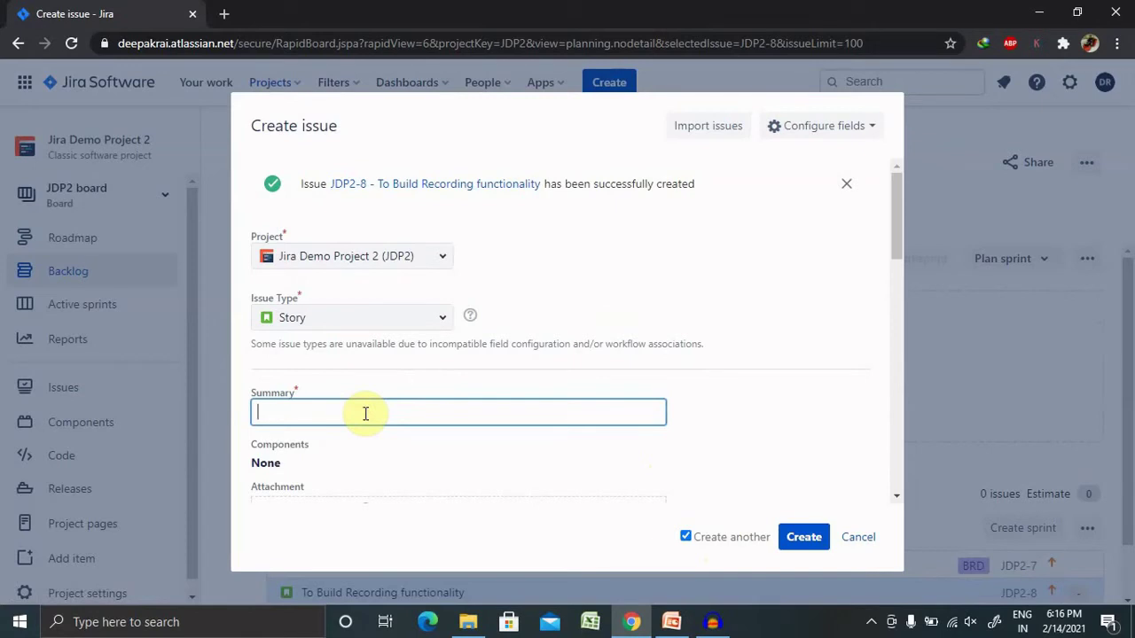
{"action": "type", "text": "T"}
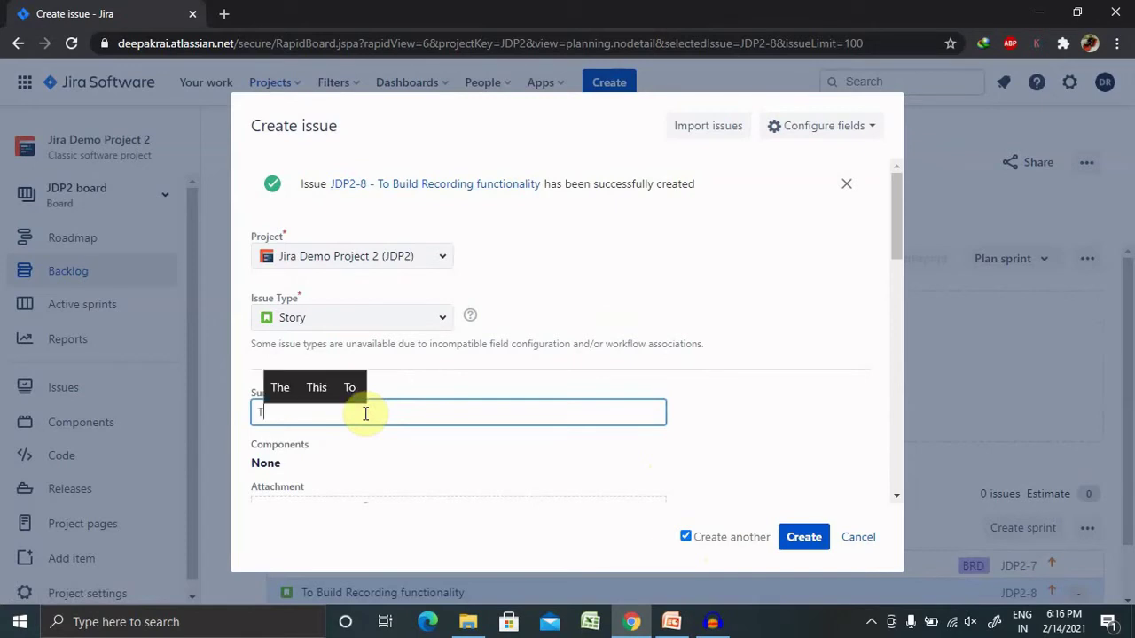
{"action": "type", "text": "o Bui"}
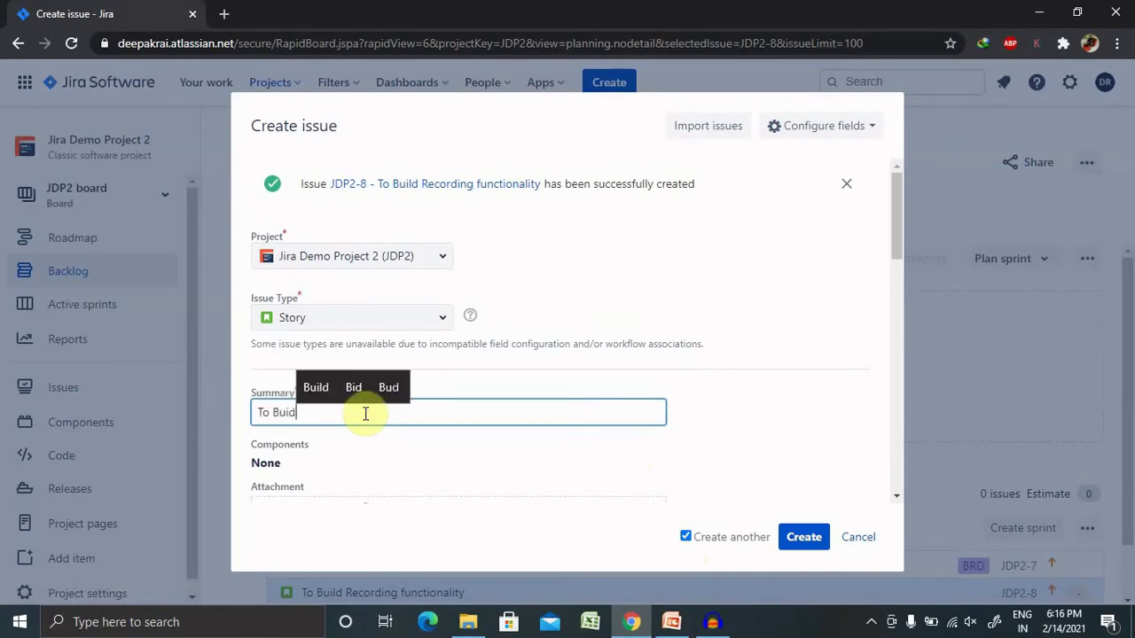
{"action": "type", "text": "ld "}
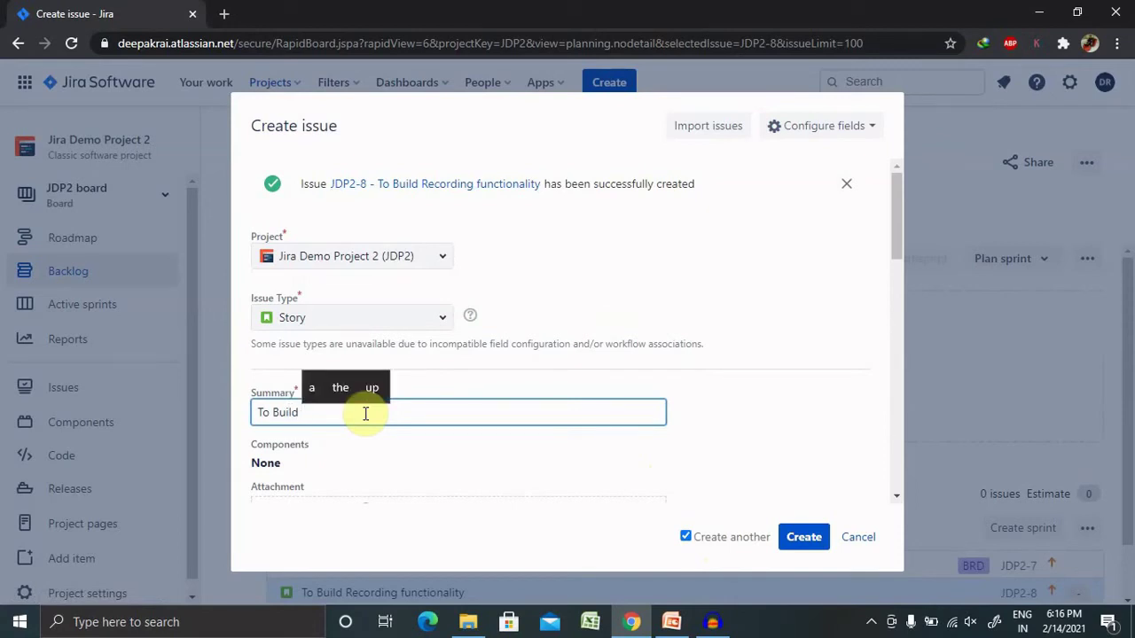
{"action": "type", "text": "Screens"}
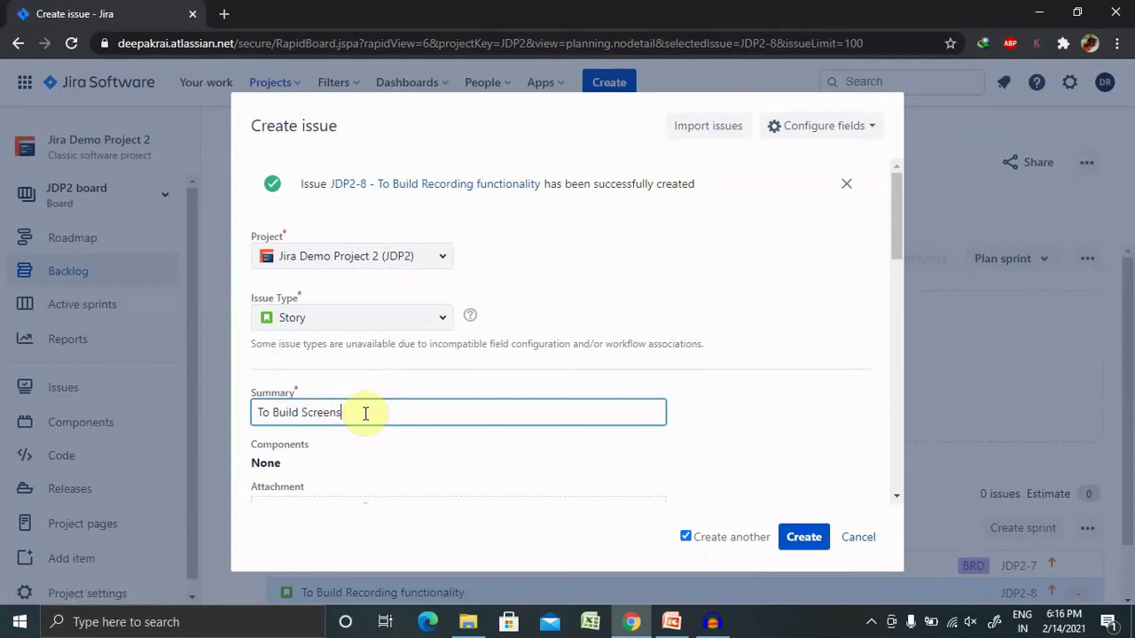
{"action": "type", "text": "hare"}
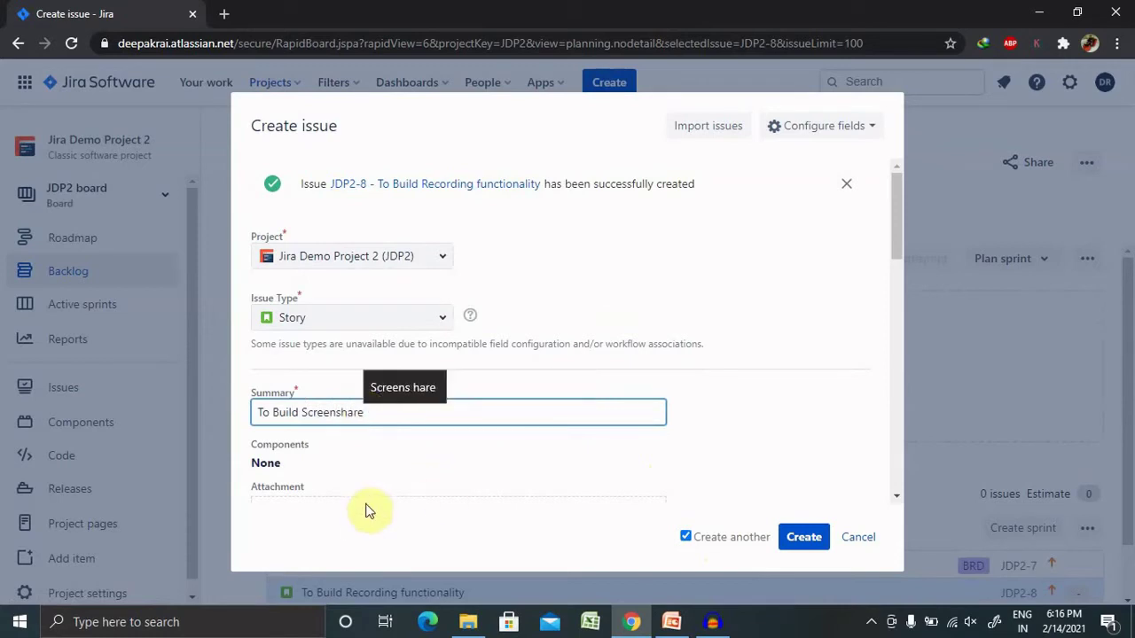
{"action": "left_click", "coordinate": [362, 514]}
- Copy the summary into Description, untick 'Create another', and create the To Build Screenshare story
{"action": "left_click_drag", "start_coordinate": [899, 211], "coordinate": [898, 266]}
{"action": "left_click", "coordinate": [455, 475]}
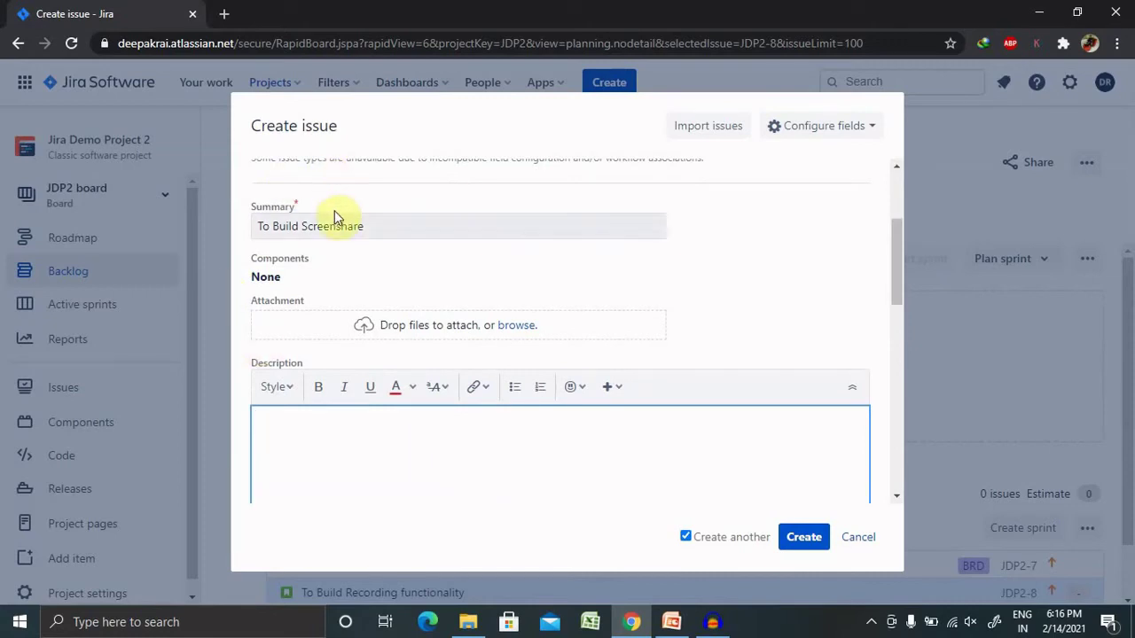
{"action": "left_click_drag", "start_coordinate": [388, 232], "coordinate": [200, 228]}
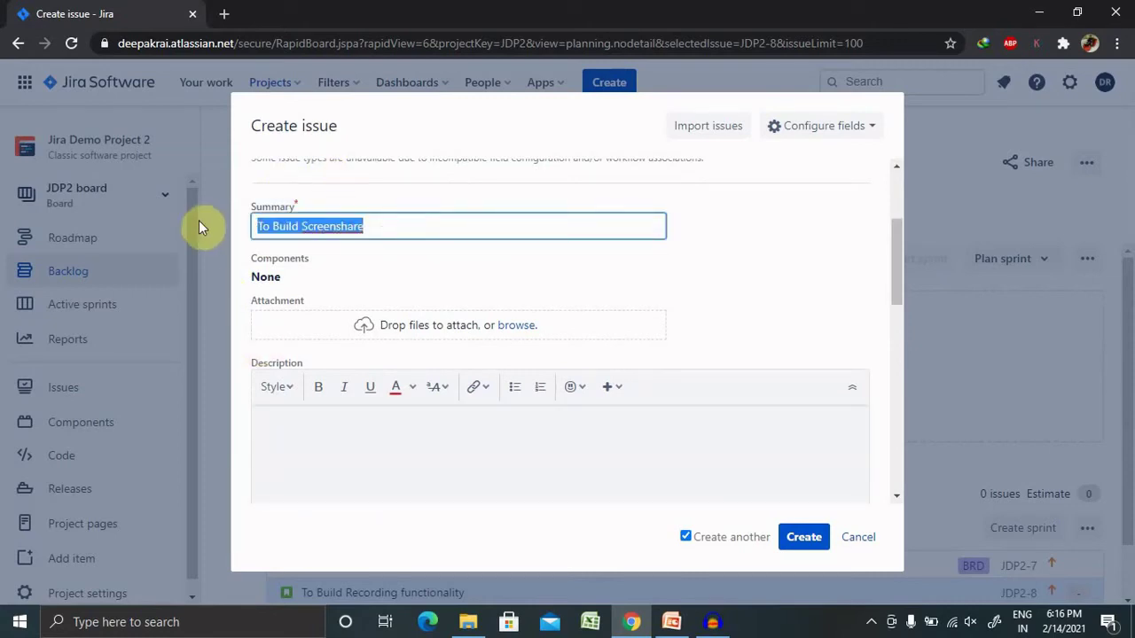
{"action": "key", "text": "Right"}
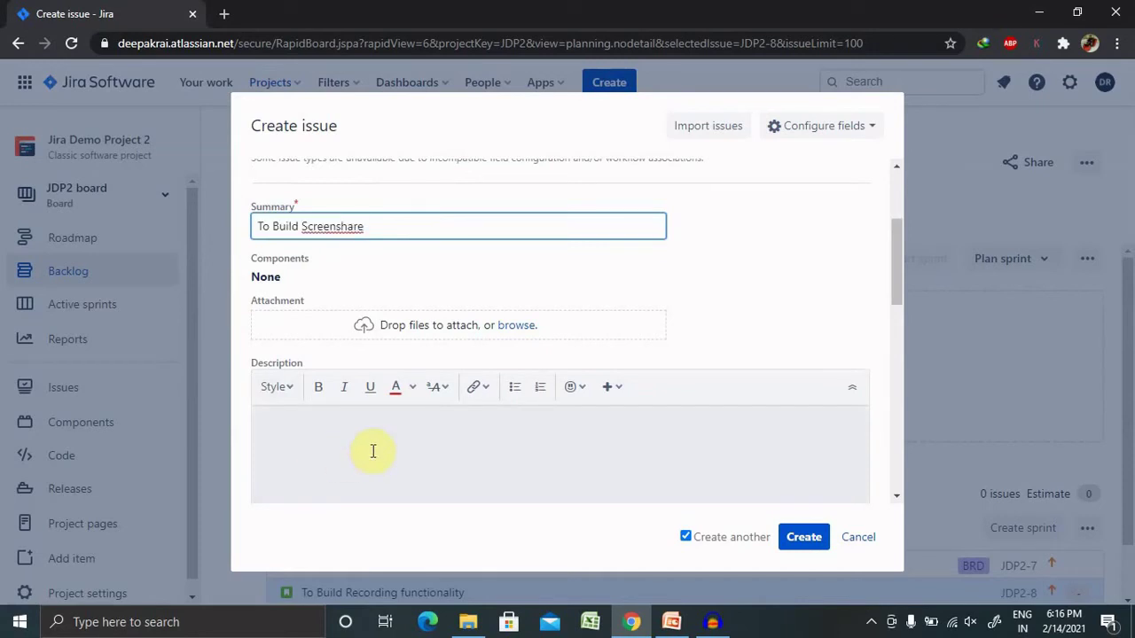
{"action": "left_click", "coordinate": [359, 422]}
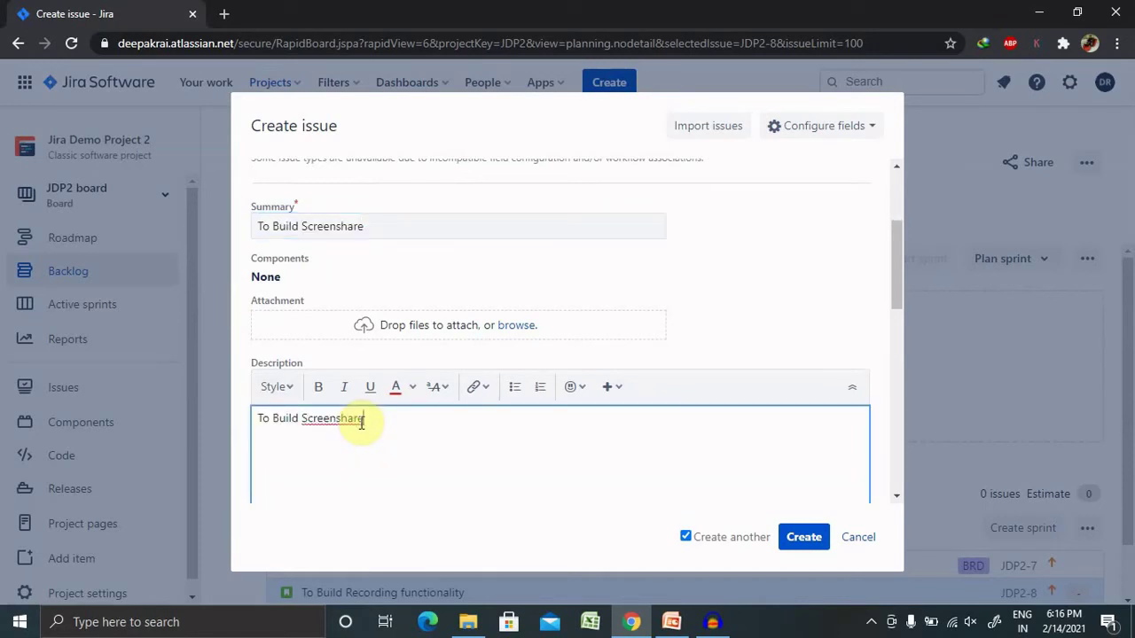
{"action": "left_click", "coordinate": [686, 536]}
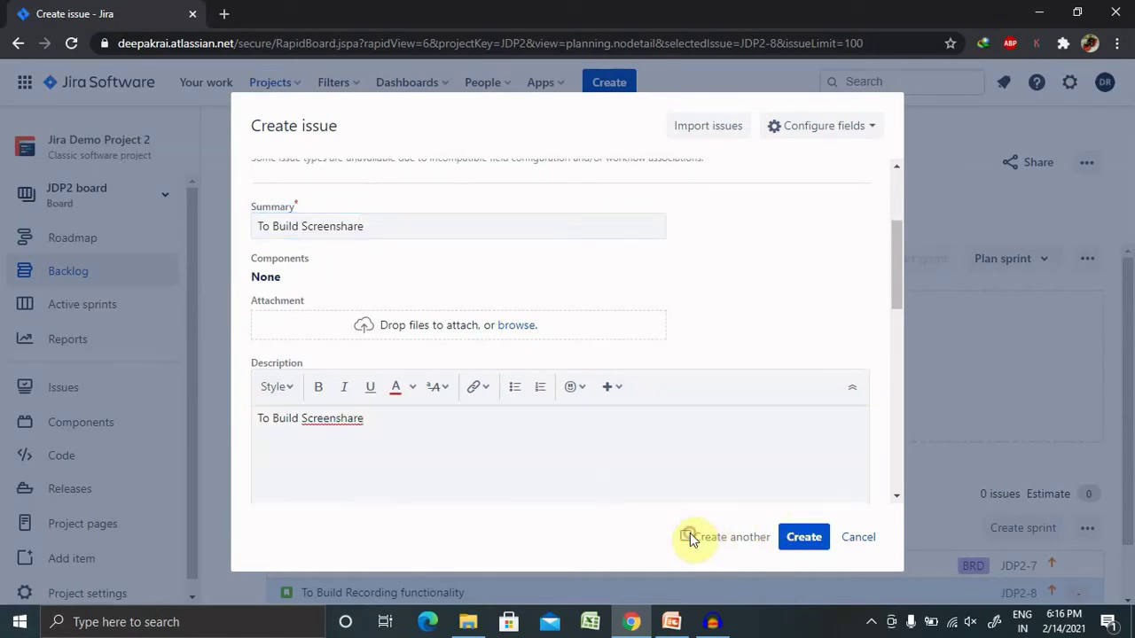
{"action": "left_click", "coordinate": [789, 541]}
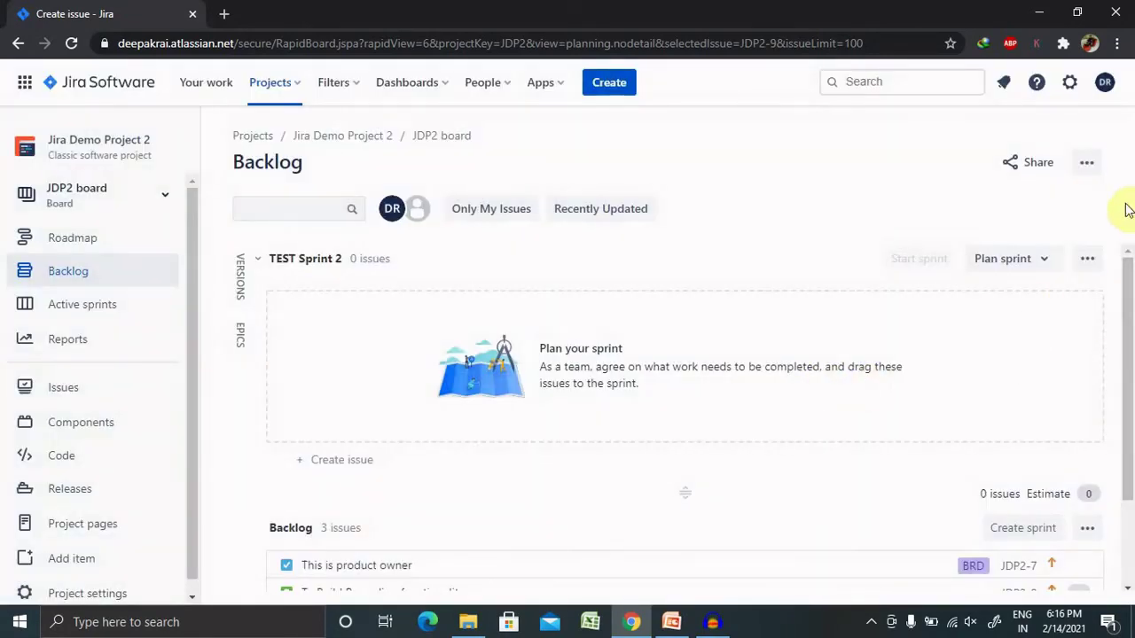
{"action": "left_click_drag", "start_coordinate": [1126, 274], "coordinate": [1133, 475]}
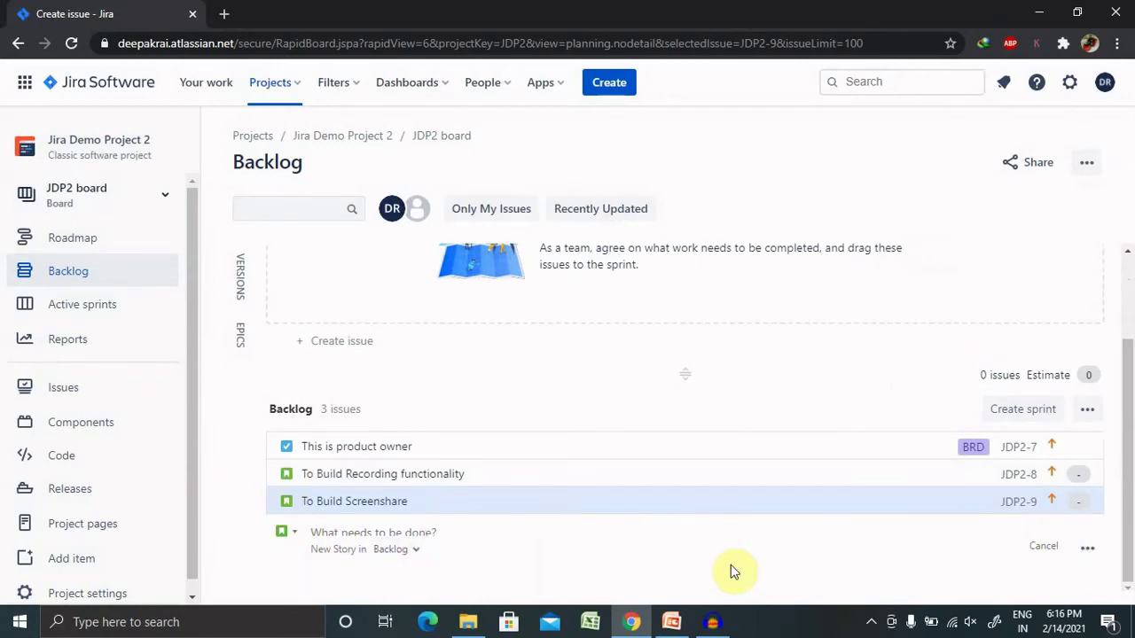
{"action": "key", "text": "super+c"}
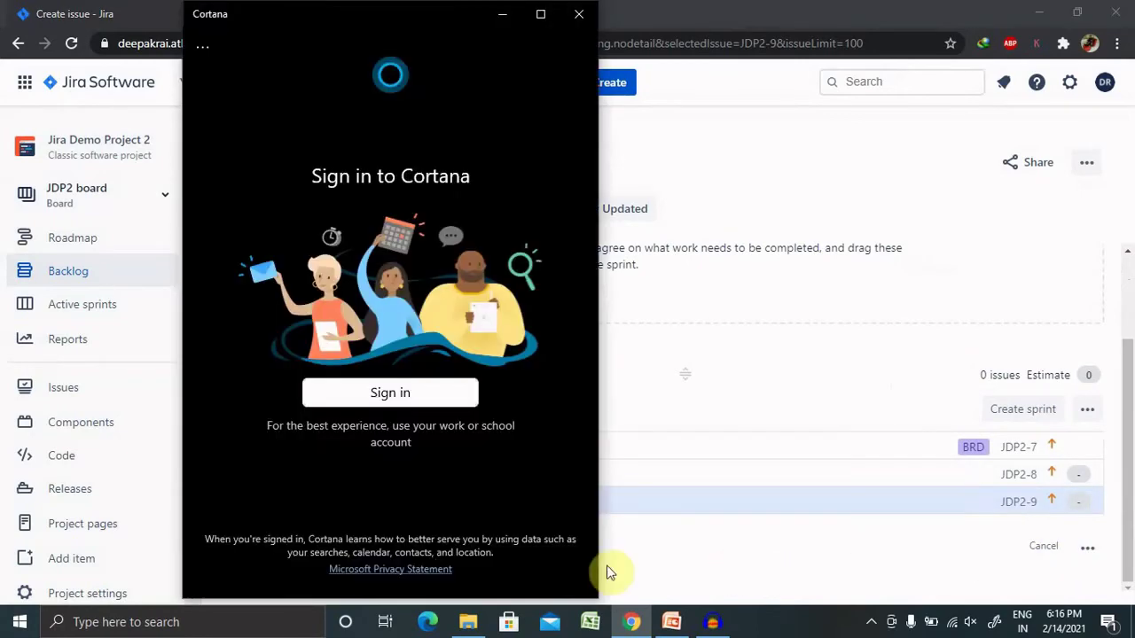
- Close the Cortana window and cancel the inline new-issue row
{"action": "left_click", "coordinate": [578, 16]}
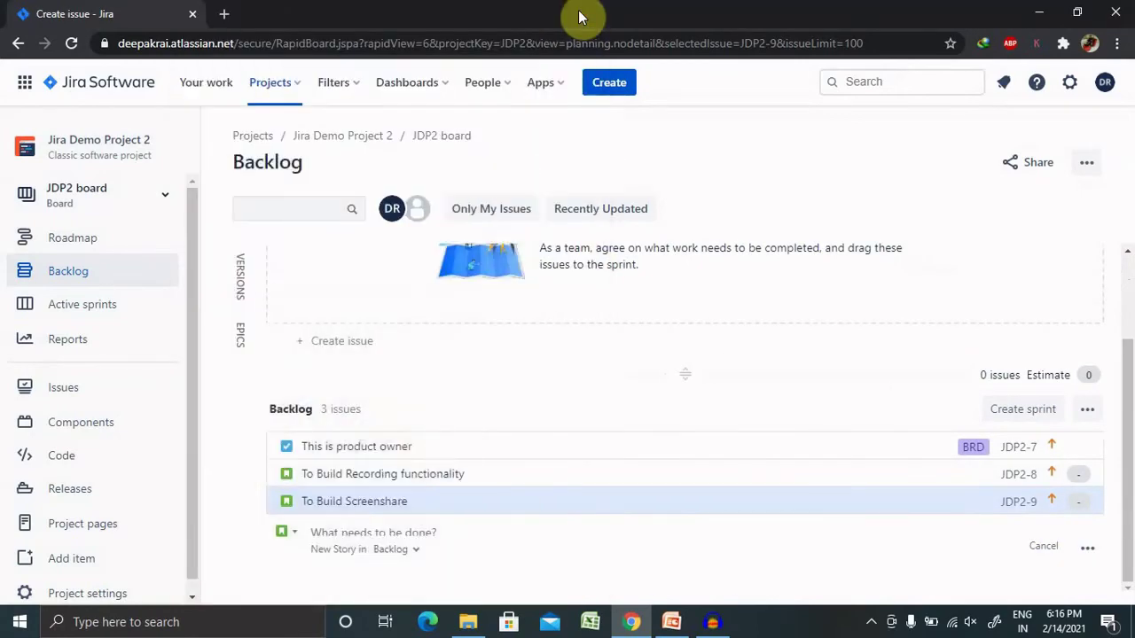
{"action": "left_click", "coordinate": [295, 530]}
{"action": "left_click", "coordinate": [499, 413]}
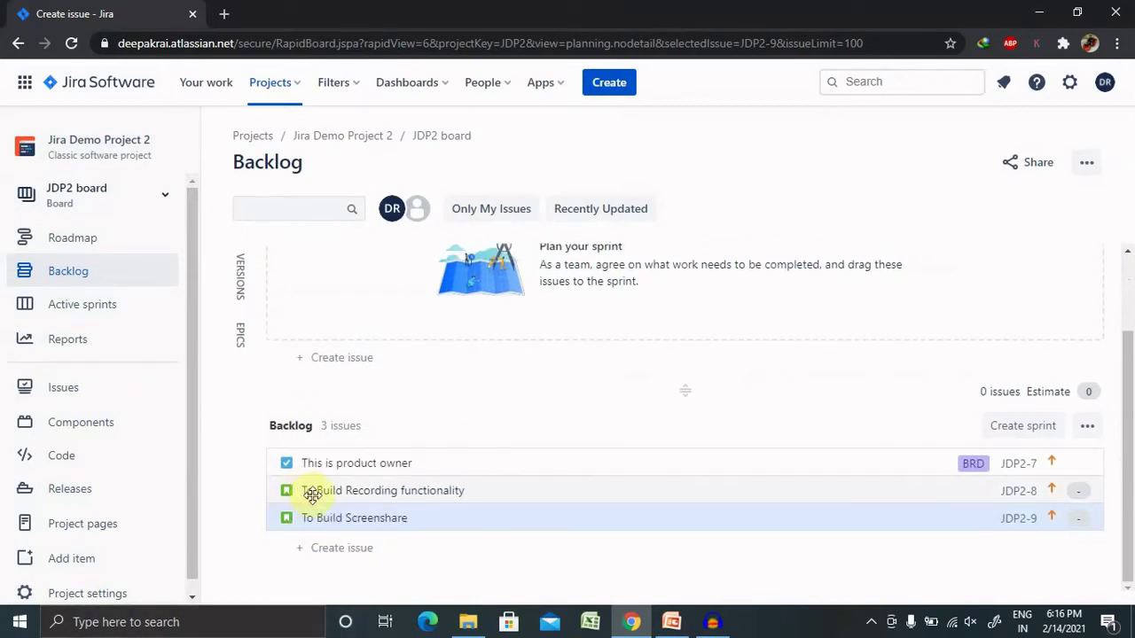
- Open JDP2-8's detail panel, glance at its Actions menu, and scroll its details
{"action": "left_click", "coordinate": [362, 487]}
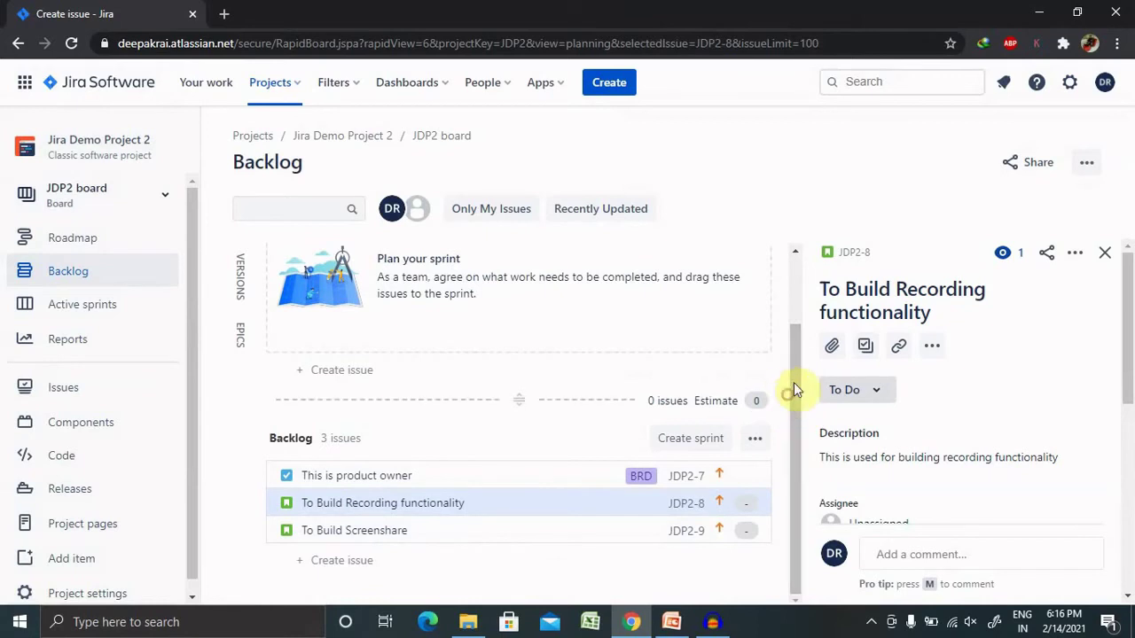
{"action": "scroll", "coordinate": [795, 377], "scroll_direction": "up", "scroll_amount": 1}
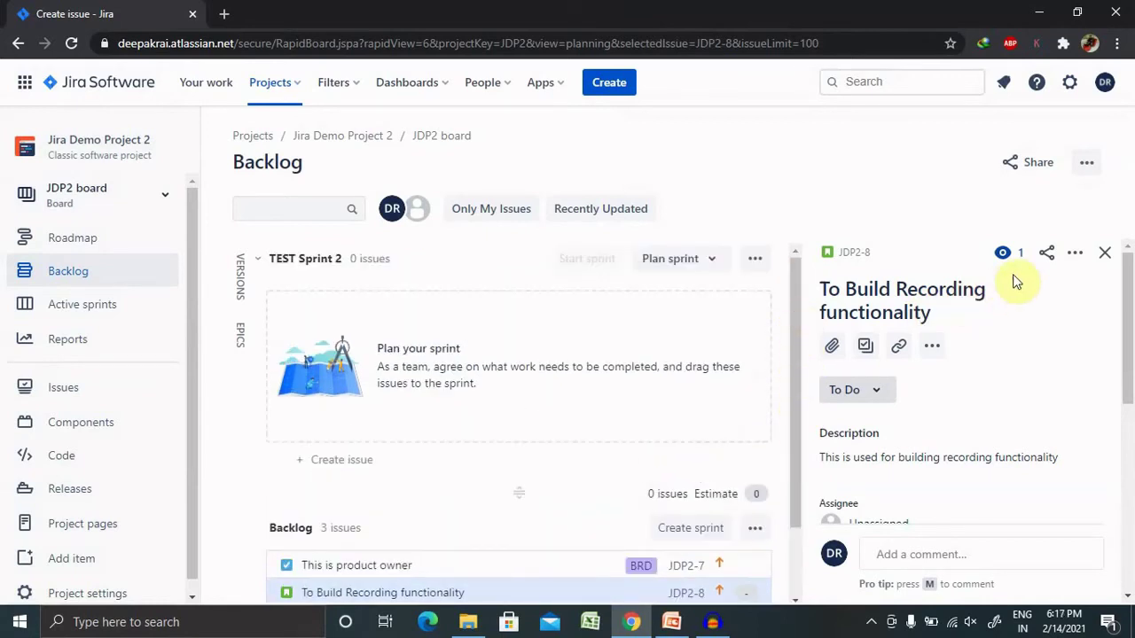
{"action": "left_click", "coordinate": [1071, 256]}
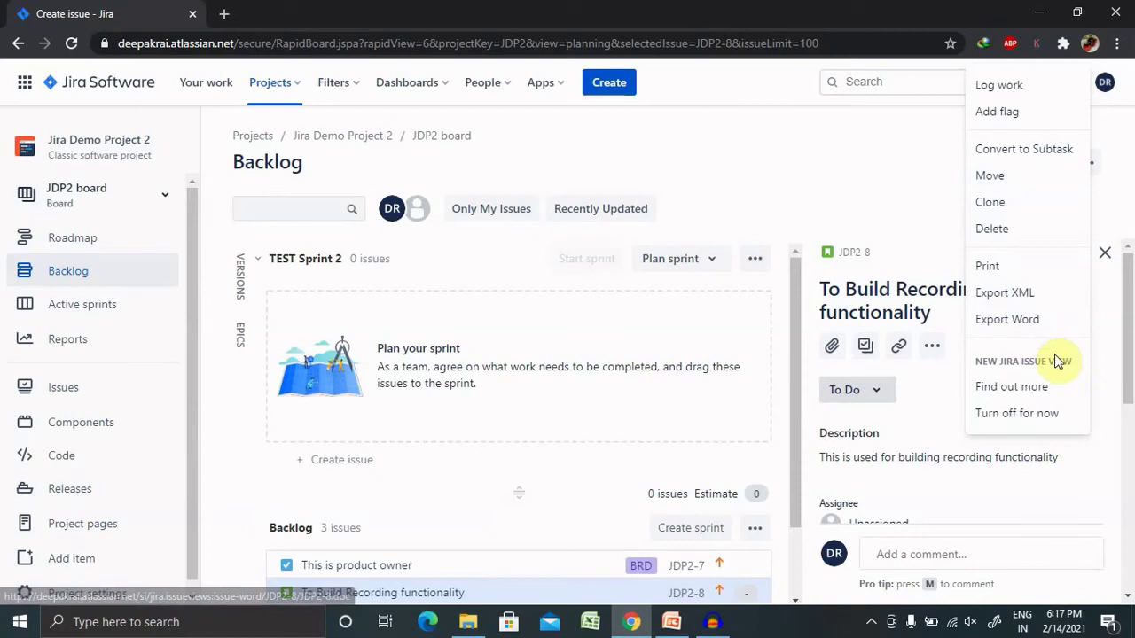
{"action": "left_click", "coordinate": [1038, 310]}
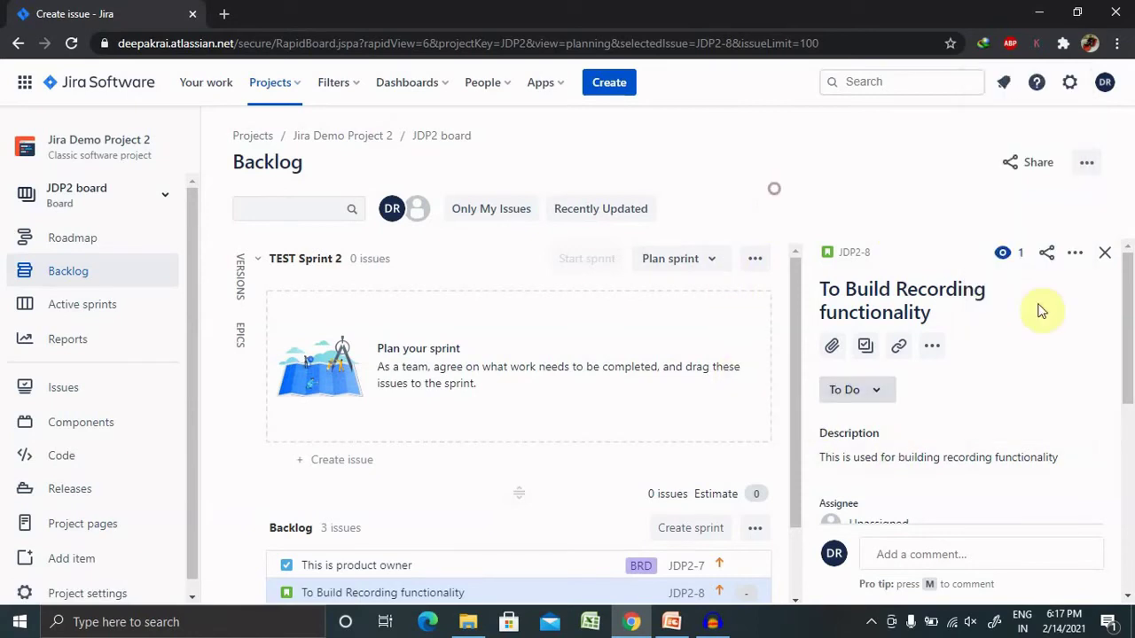
{"action": "left_click_drag", "start_coordinate": [1126, 302], "coordinate": [1129, 475]}
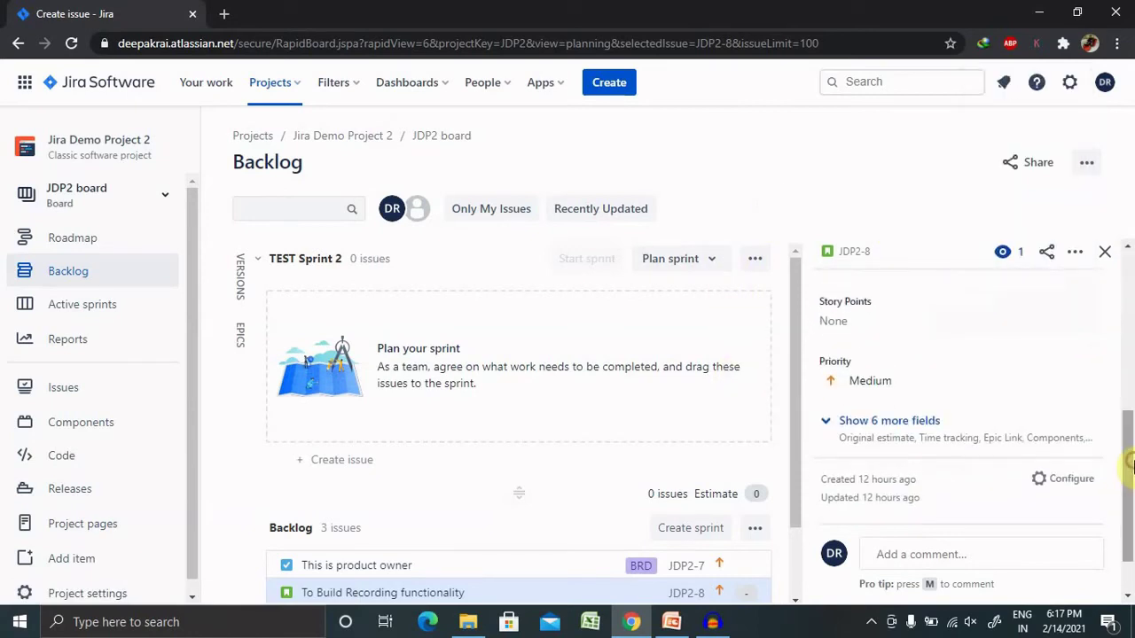
{"action": "left_click_drag", "start_coordinate": [790, 401], "coordinate": [801, 493]}
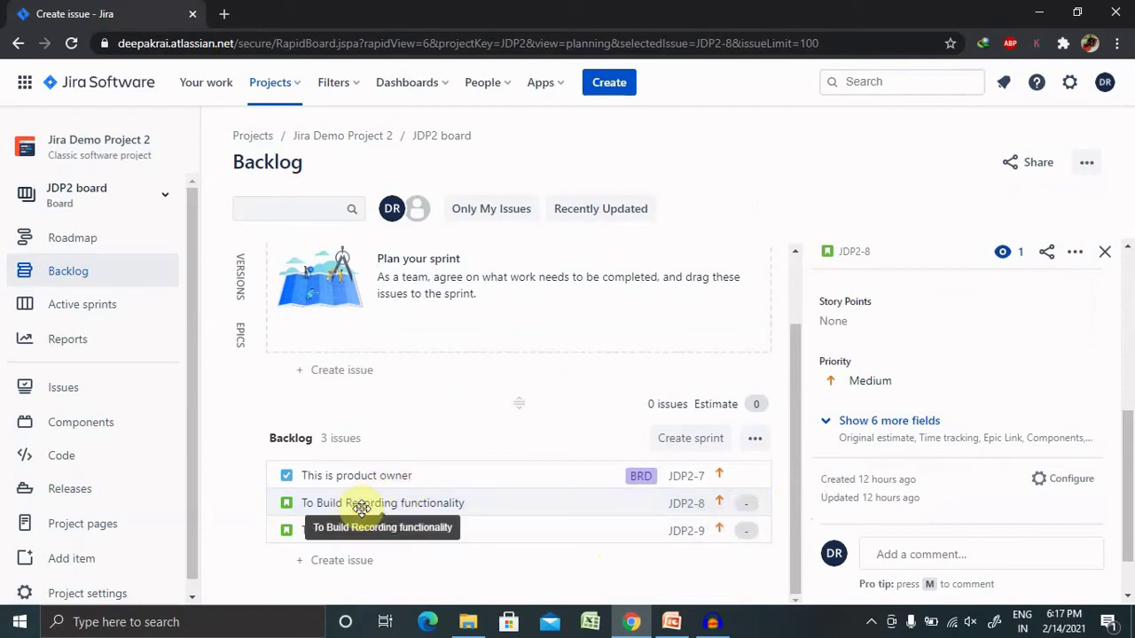
- Add a flag to JDP2-8 and show the EPICS panel beside the backlog
{"action": "left_click", "coordinate": [1064, 255]}
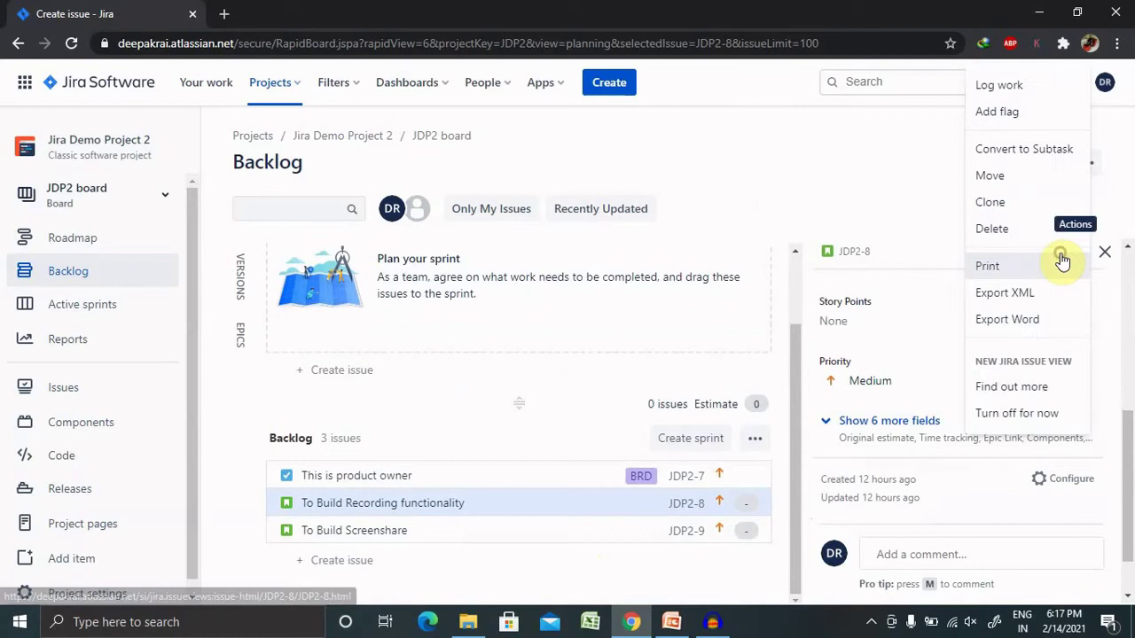
{"action": "left_click", "coordinate": [1014, 116]}
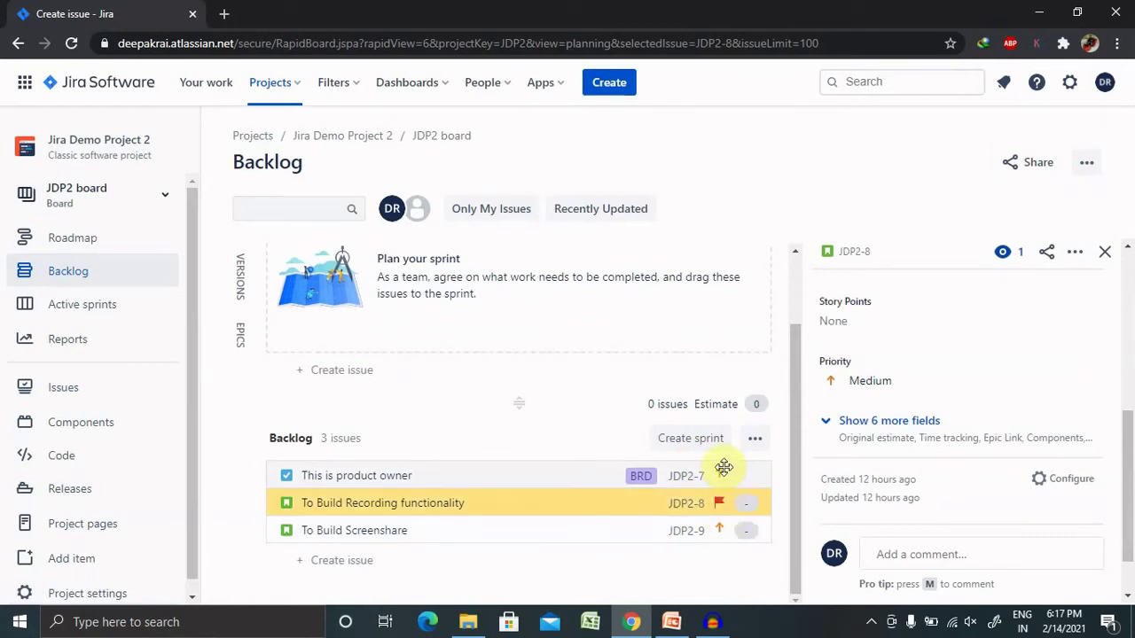
{"action": "left_click", "coordinate": [1129, 443]}
{"action": "left_click_drag", "start_coordinate": [1129, 444], "coordinate": [1128, 479]}
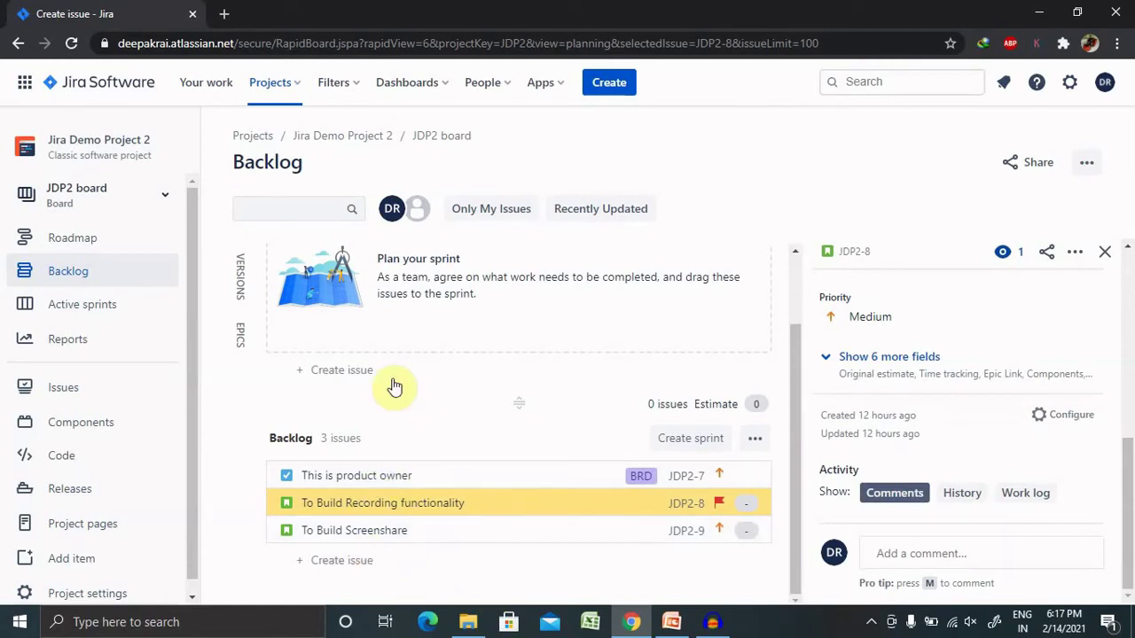
{"action": "left_click", "coordinate": [240, 331]}
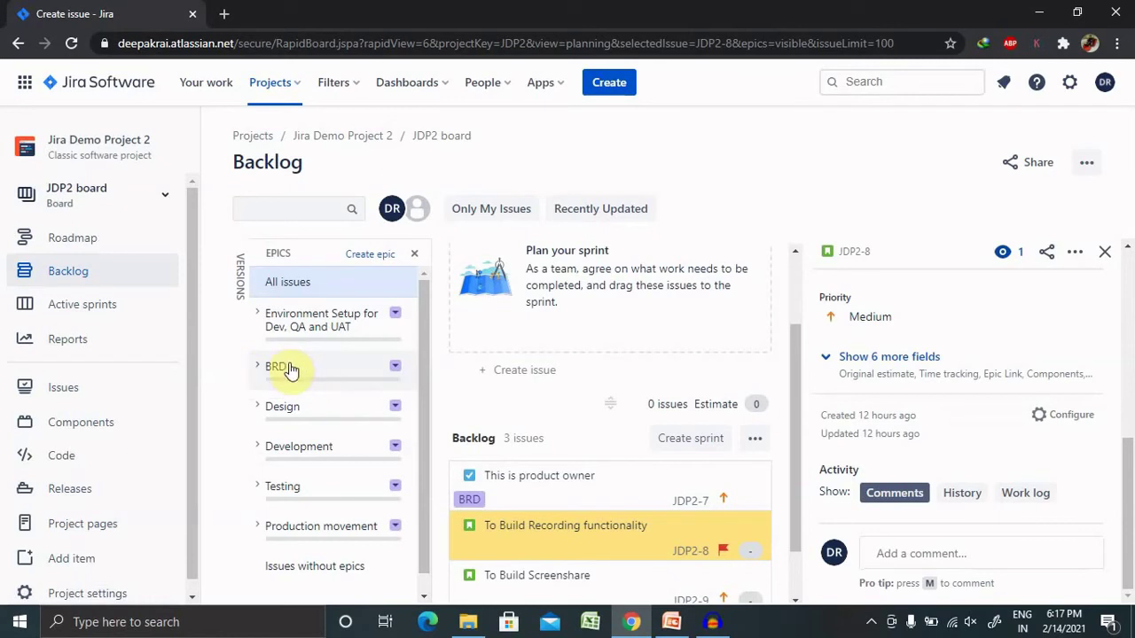
- Toggle Only My Issues on, check Plan sprint and TEST Sprint 2 options, then clear the filter
{"action": "mouse_move", "coordinate": [334, 374]}
{"action": "left_mouse_down"}
{"action": "mouse_move", "coordinate": [506, 392]}
{"action": "mouse_move", "coordinate": [671, 456]}
{"action": "mouse_move", "coordinate": [514, 471]}
{"action": "mouse_move", "coordinate": [327, 373]}
{"action": "left_mouse_up"}
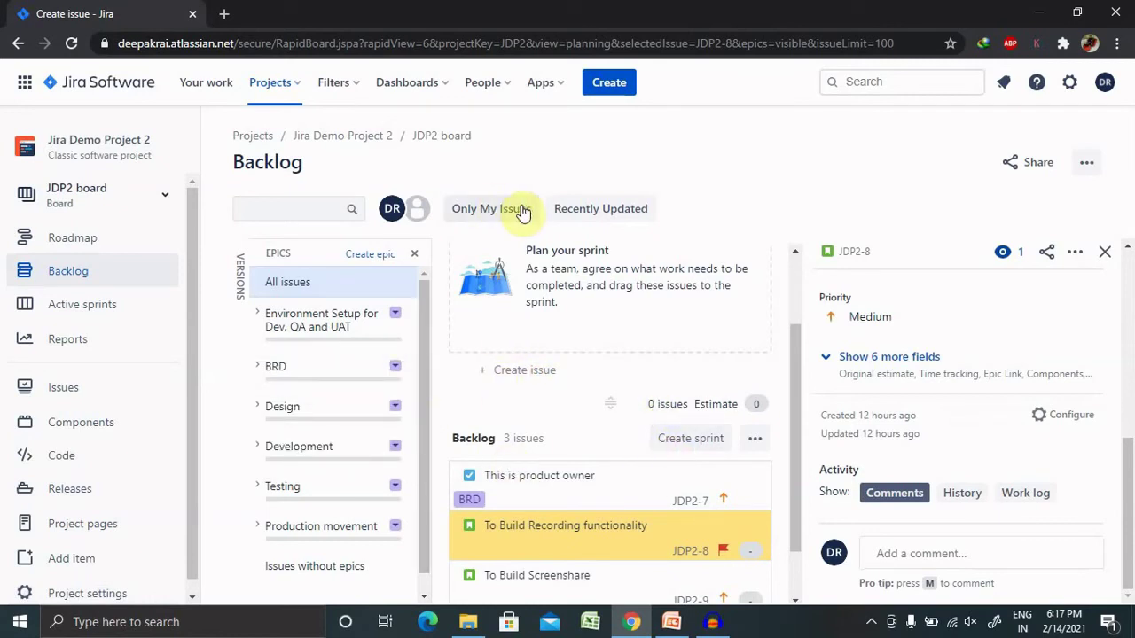
{"action": "left_click", "coordinate": [478, 221]}
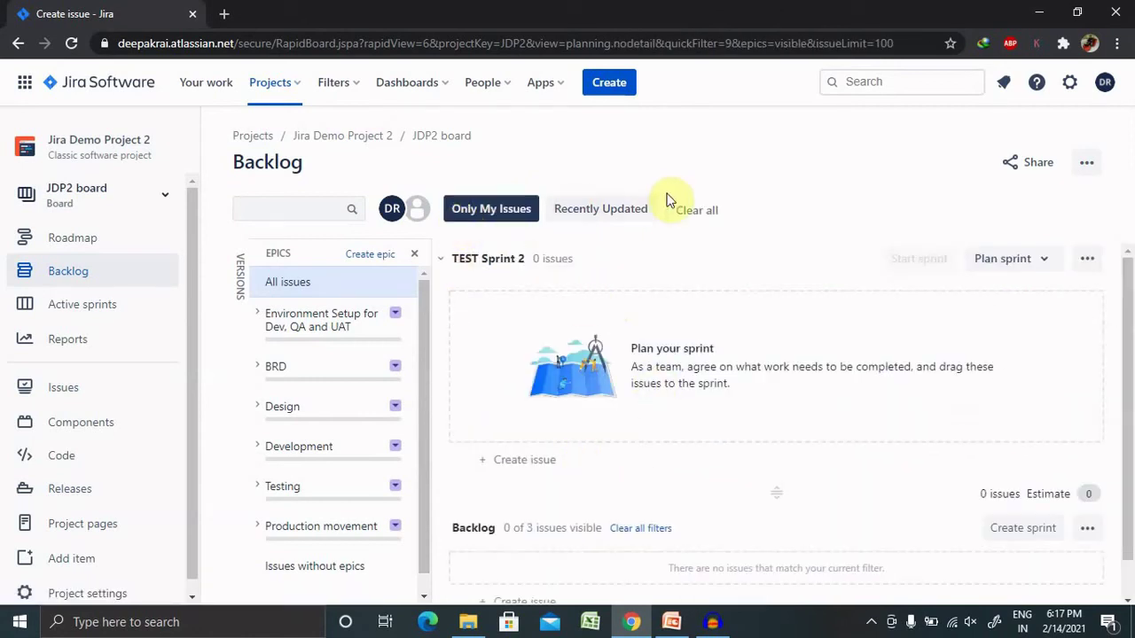
{"action": "left_click", "coordinate": [1024, 256]}
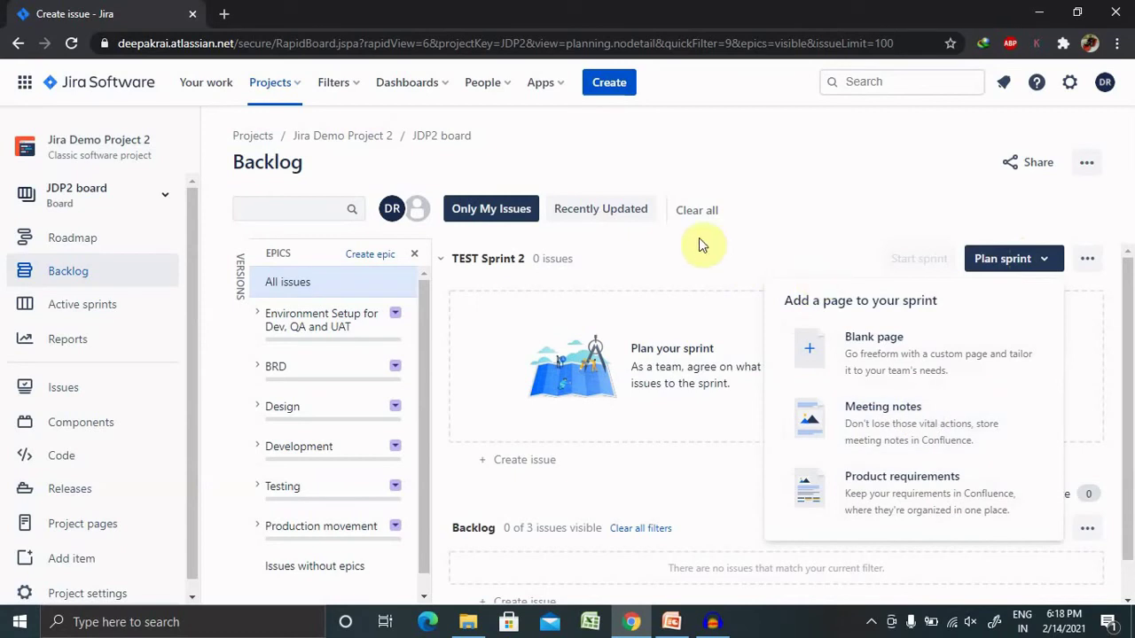
{"action": "left_click", "coordinate": [1087, 258]}
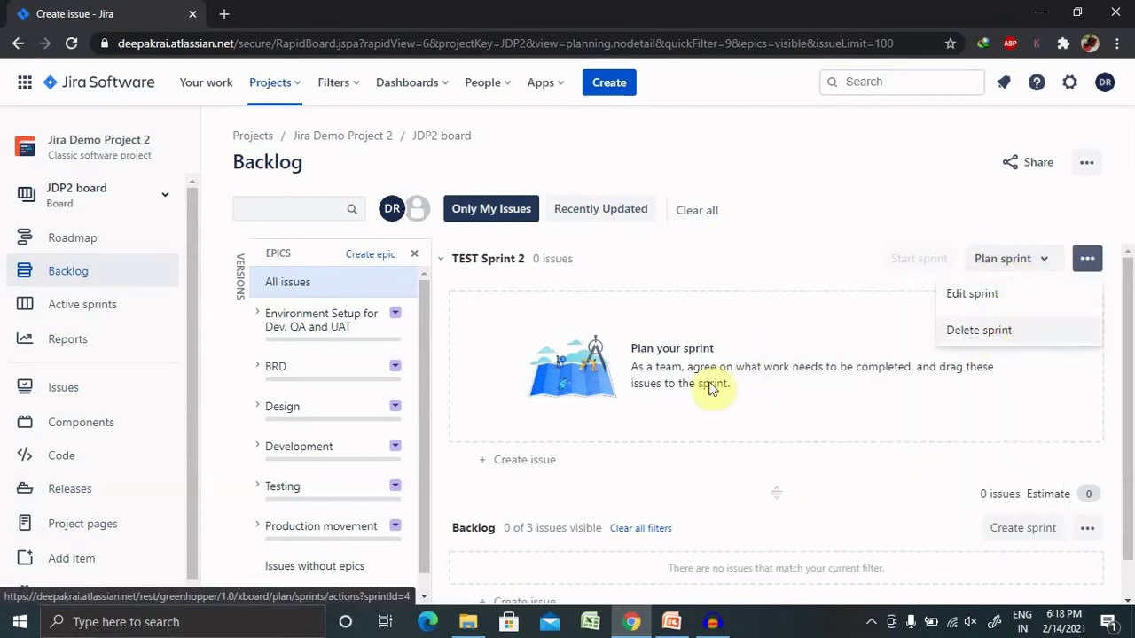
{"action": "scroll", "coordinate": [1126, 461], "scroll_direction": "down", "scroll_amount": 1}
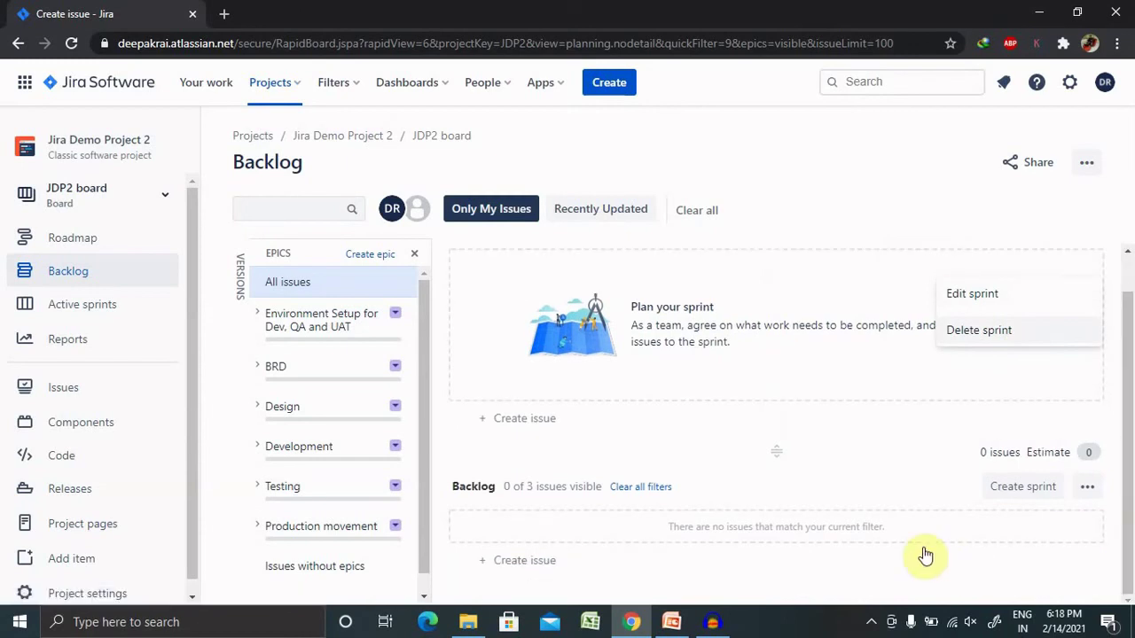
{"action": "left_click", "coordinate": [483, 210]}
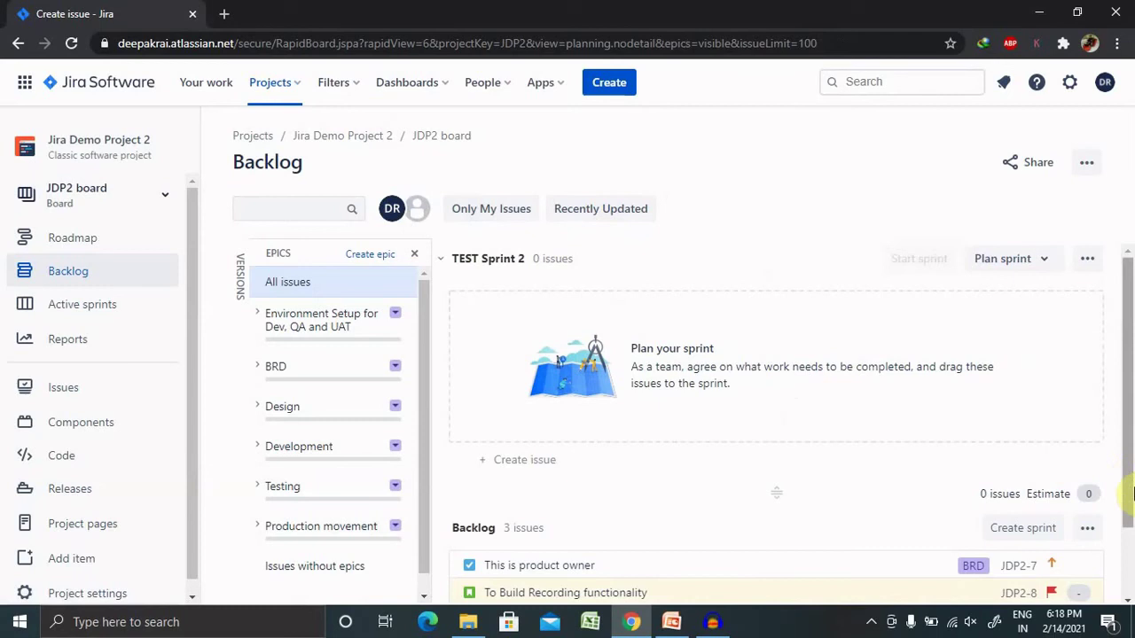
{"action": "scroll", "coordinate": [1124, 478], "scroll_direction": "down", "scroll_amount": 1}
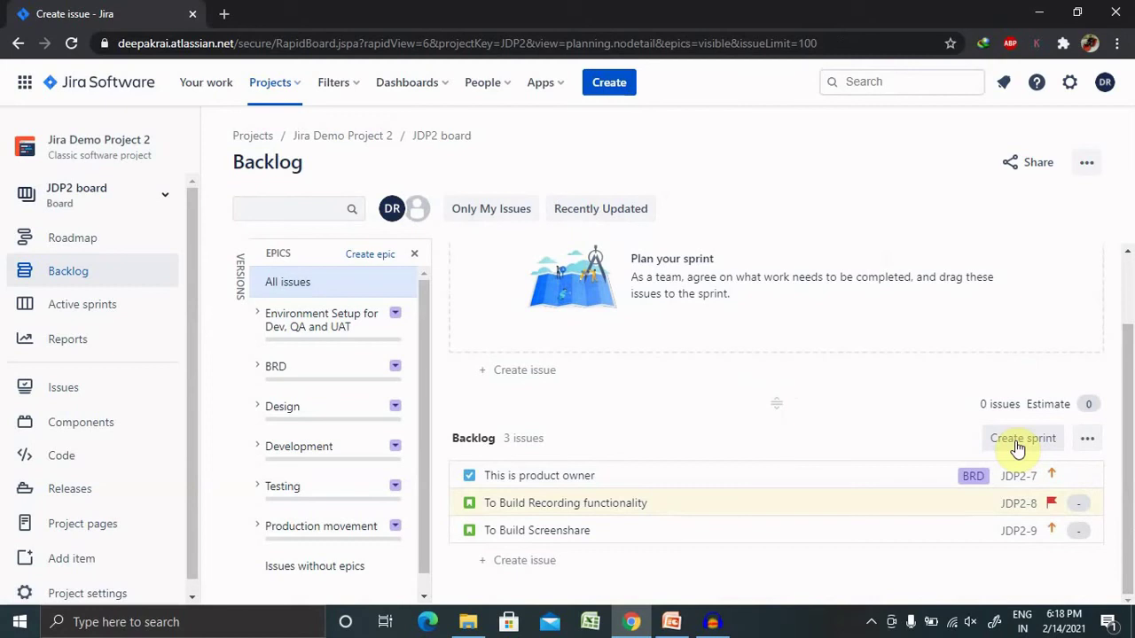
- Open the To Build Recording functionality story's (JDP2-8) detail panel from the backlog
{"action": "left_click", "coordinate": [1090, 441]}
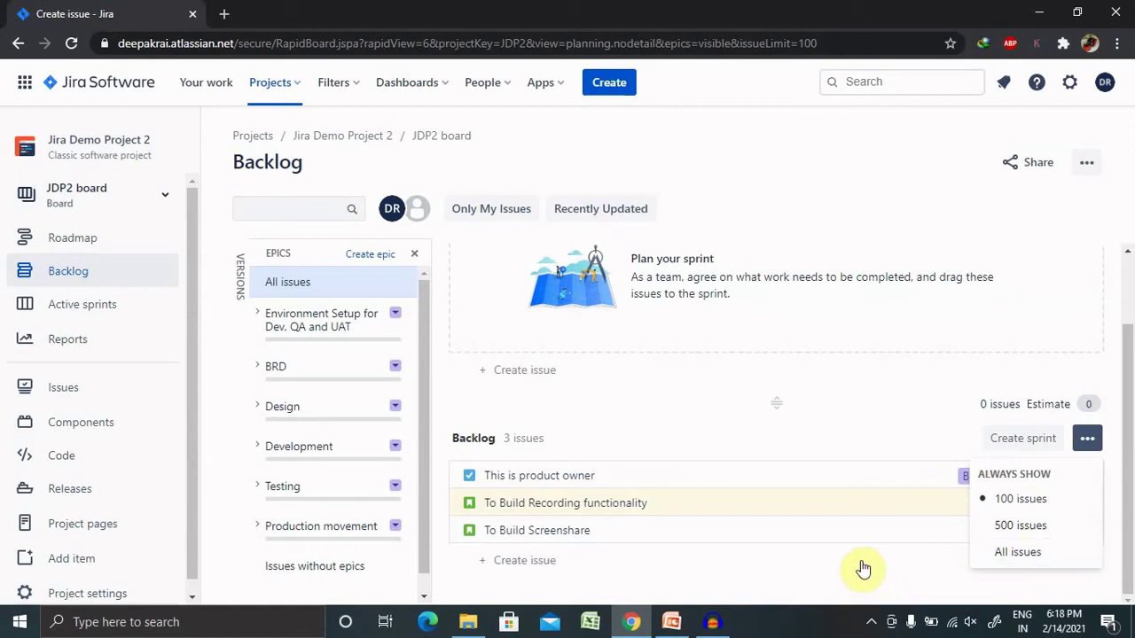
{"action": "left_click", "coordinate": [610, 562]}
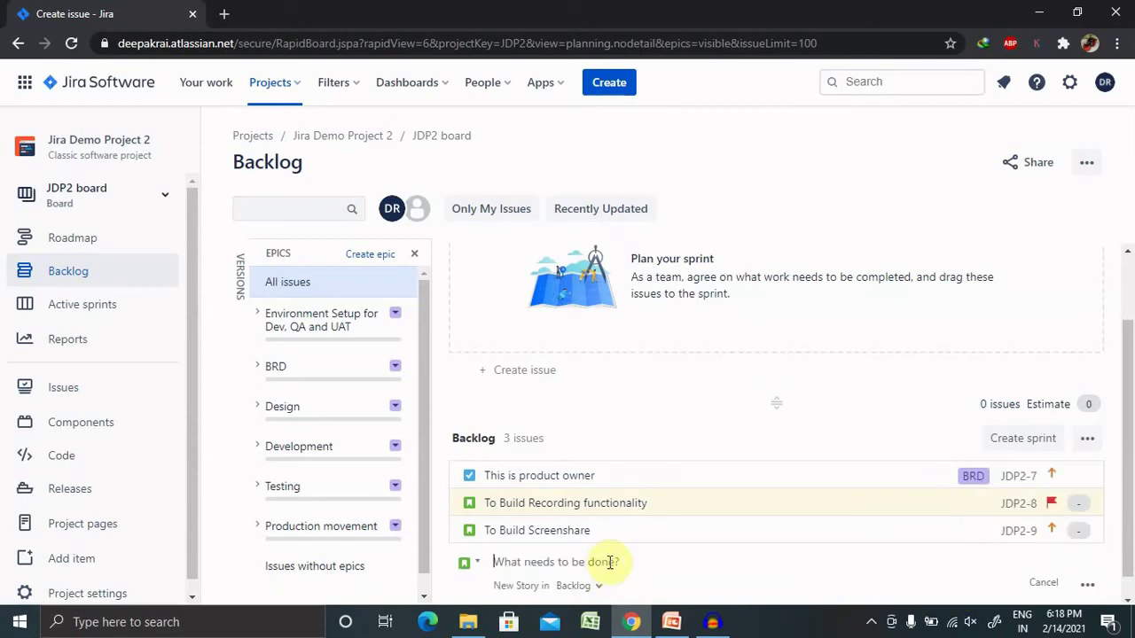
{"action": "left_click", "coordinate": [568, 531]}
{"action": "left_click", "coordinate": [681, 529]}
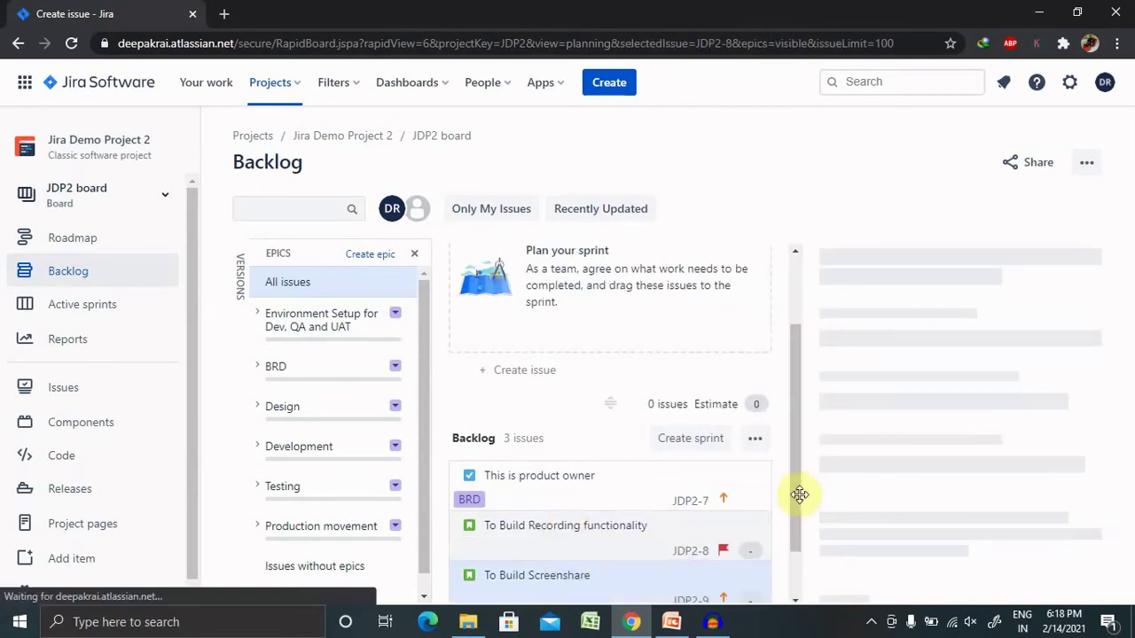
{"action": "scroll", "coordinate": [798, 483], "scroll_direction": "down", "scroll_amount": 1}
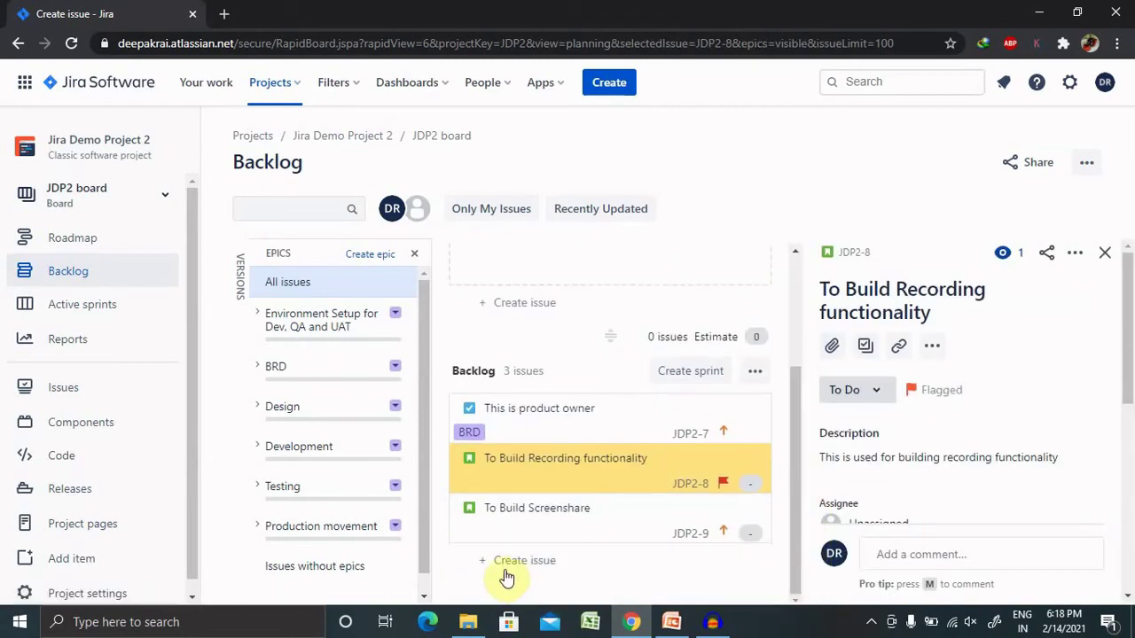
- Open JDP2-9's details and switch its Activity from Work log to Comments
{"action": "left_click", "coordinate": [701, 515]}
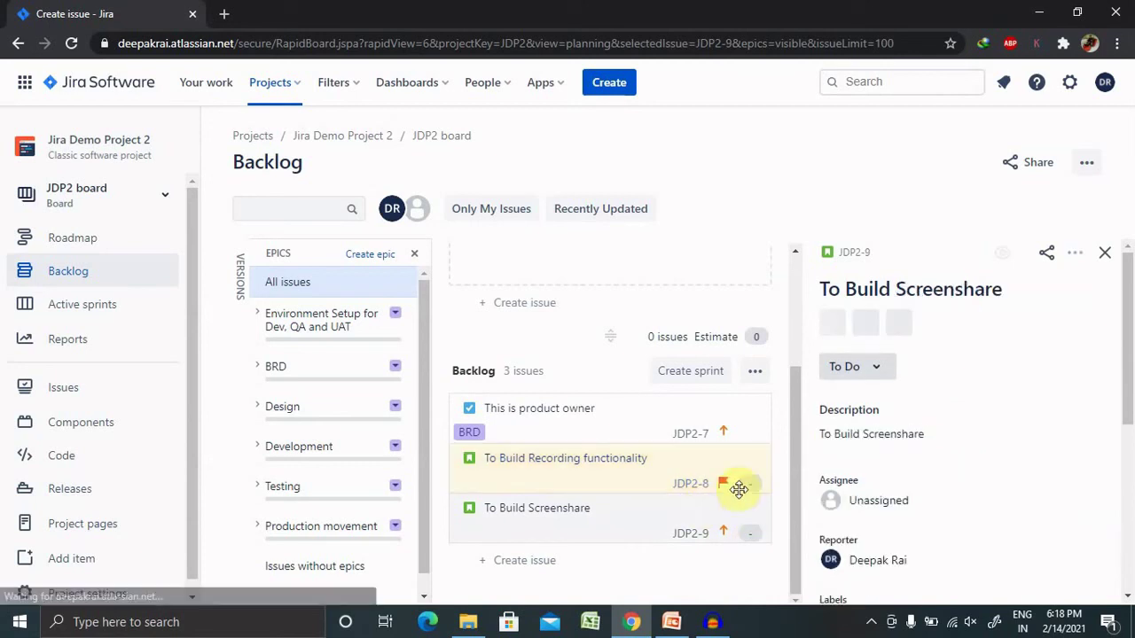
{"action": "left_click_drag", "start_coordinate": [1131, 355], "coordinate": [1132, 532]}
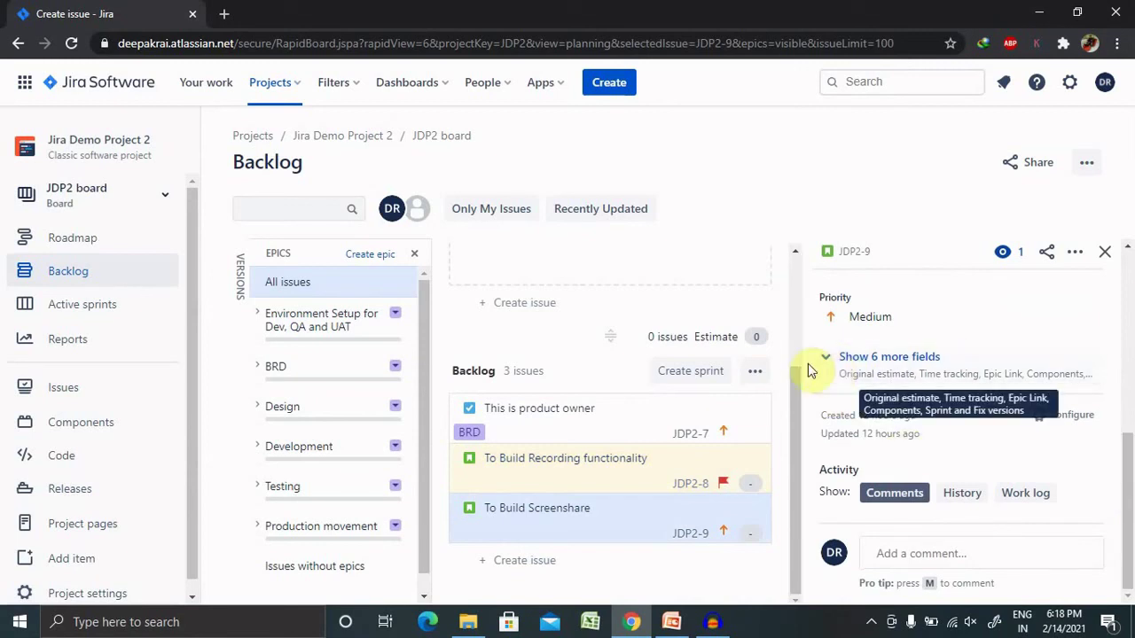
{"action": "left_click", "coordinate": [1029, 495]}
{"action": "mouse_move", "coordinate": [1131, 507]}
{"action": "left_mouse_down"}
{"action": "mouse_move", "coordinate": [1131, 543]}
{"action": "mouse_move", "coordinate": [1132, 504]}
{"action": "left_mouse_up"}
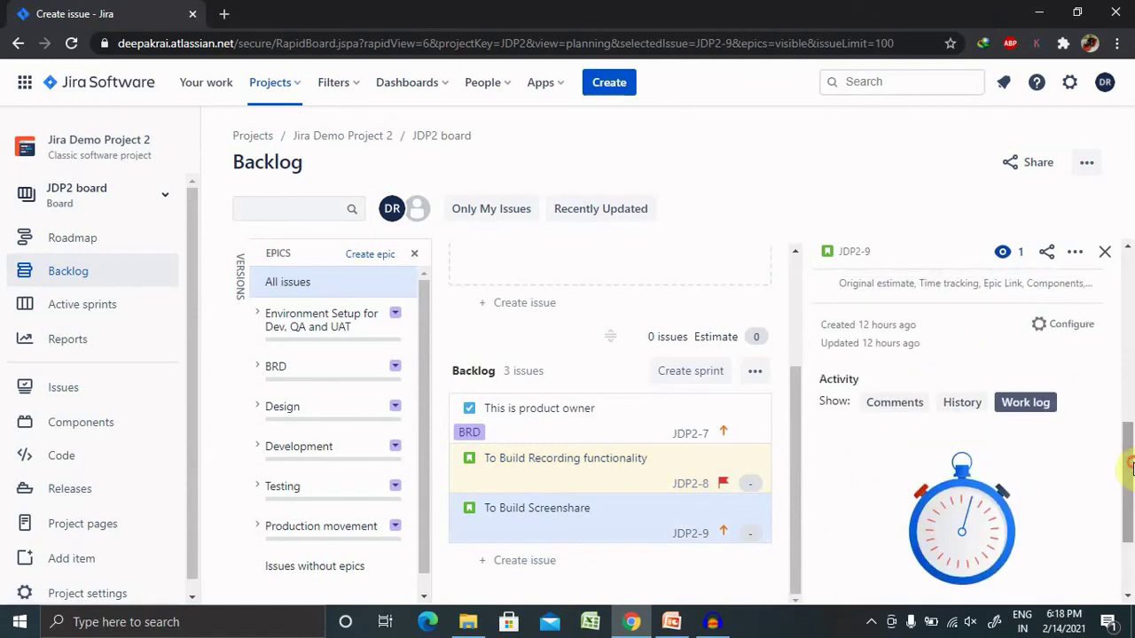
{"action": "left_click", "coordinate": [904, 404]}
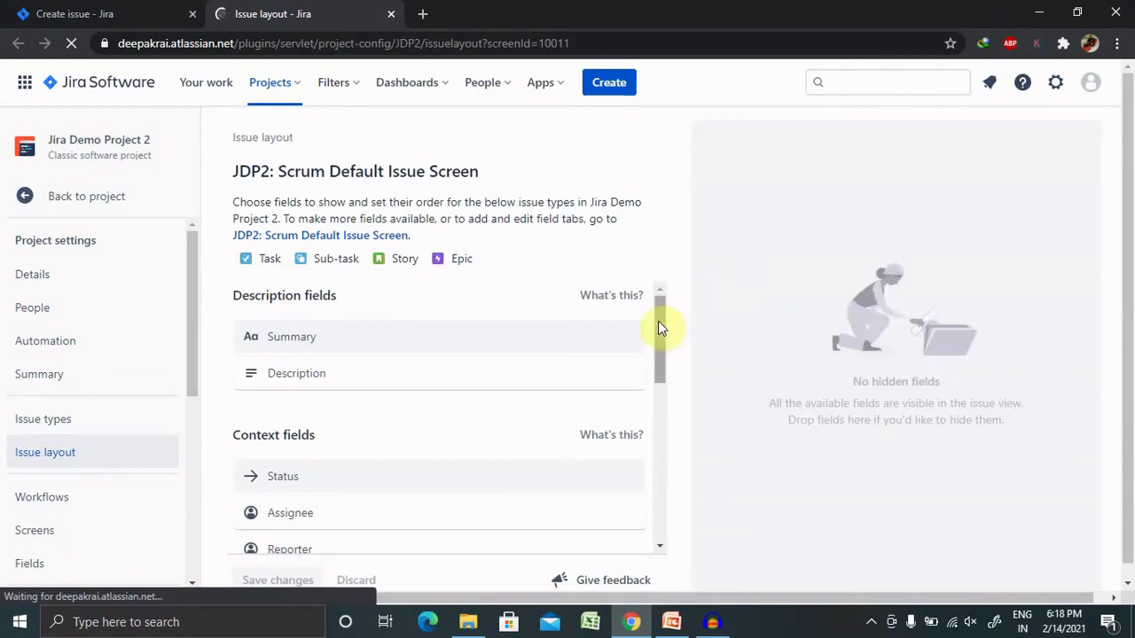
- Scroll through the Scrum Default Issue Screen's Issue layout fields list
{"action": "left_click_drag", "start_coordinate": [666, 329], "coordinate": [665, 398]}
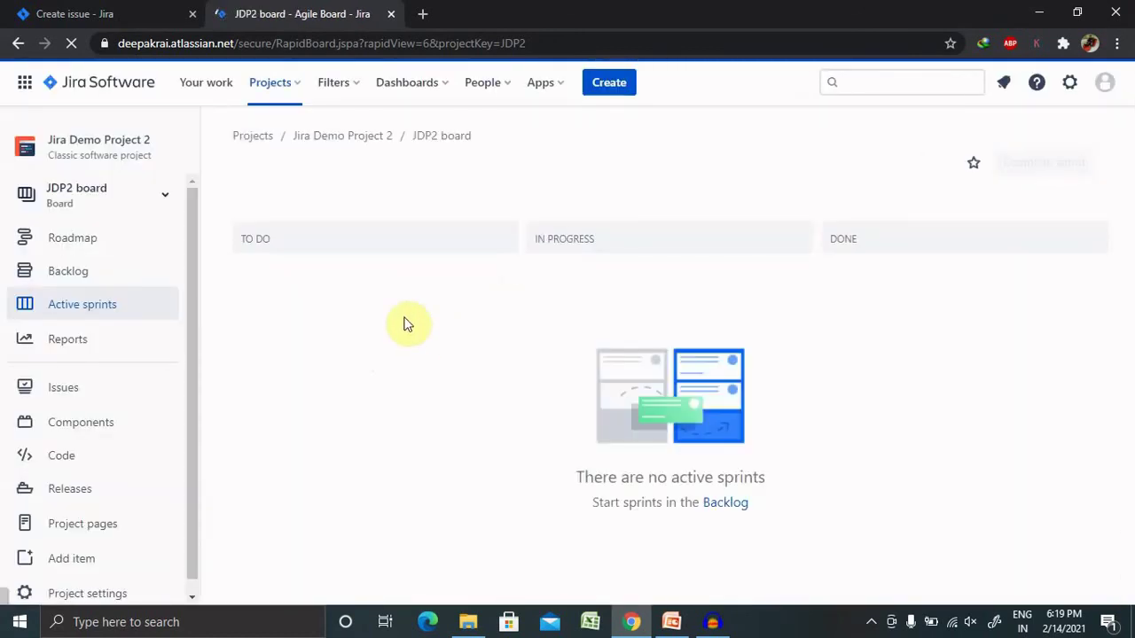
{"action": "left_click", "coordinate": [87, 241]}
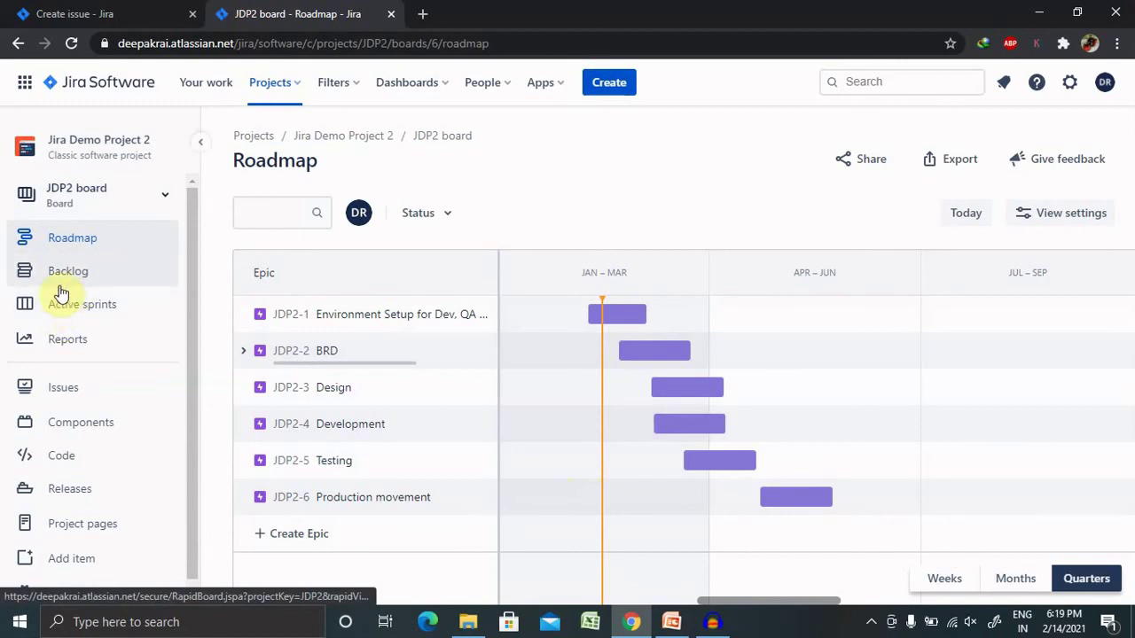
{"action": "left_click", "coordinate": [75, 198]}
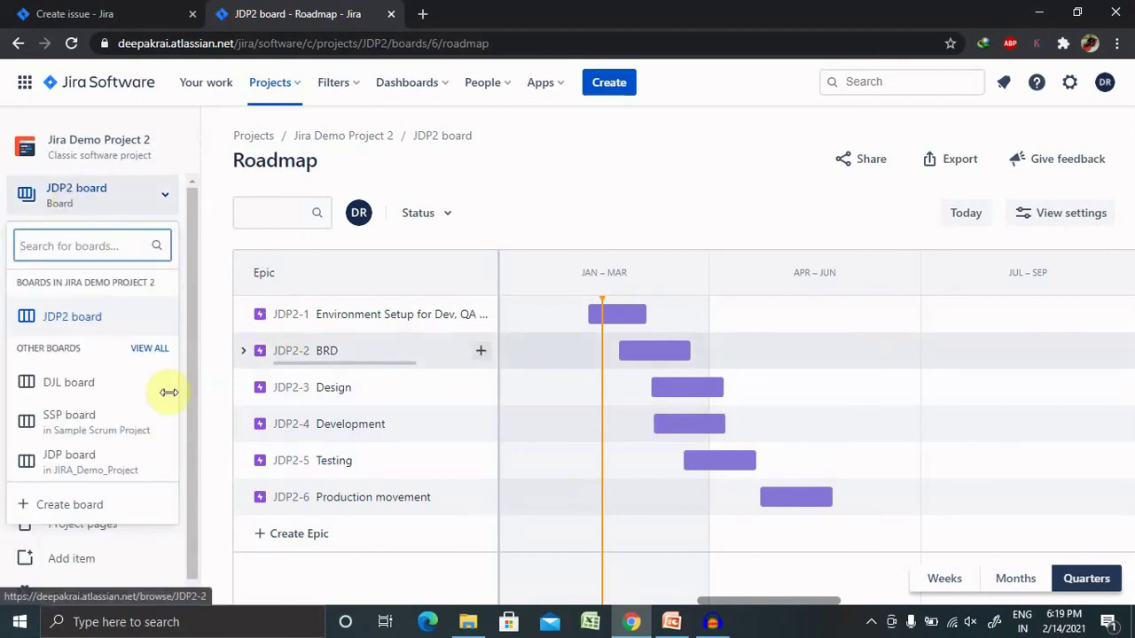
{"action": "left_click", "coordinate": [95, 164]}
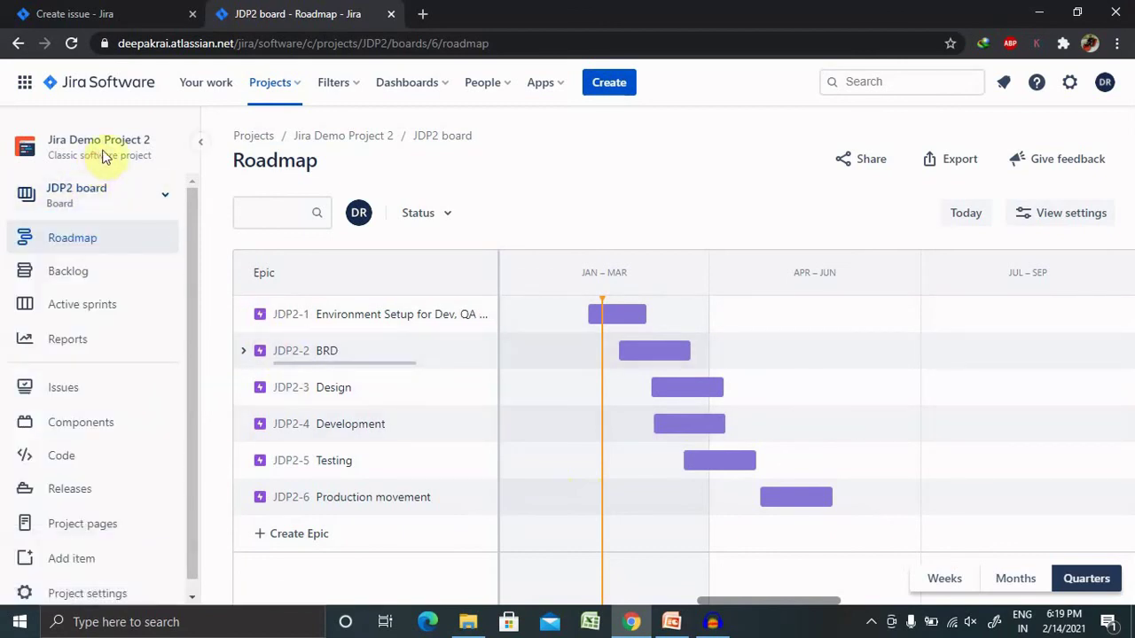
{"action": "left_click", "coordinate": [102, 304]}
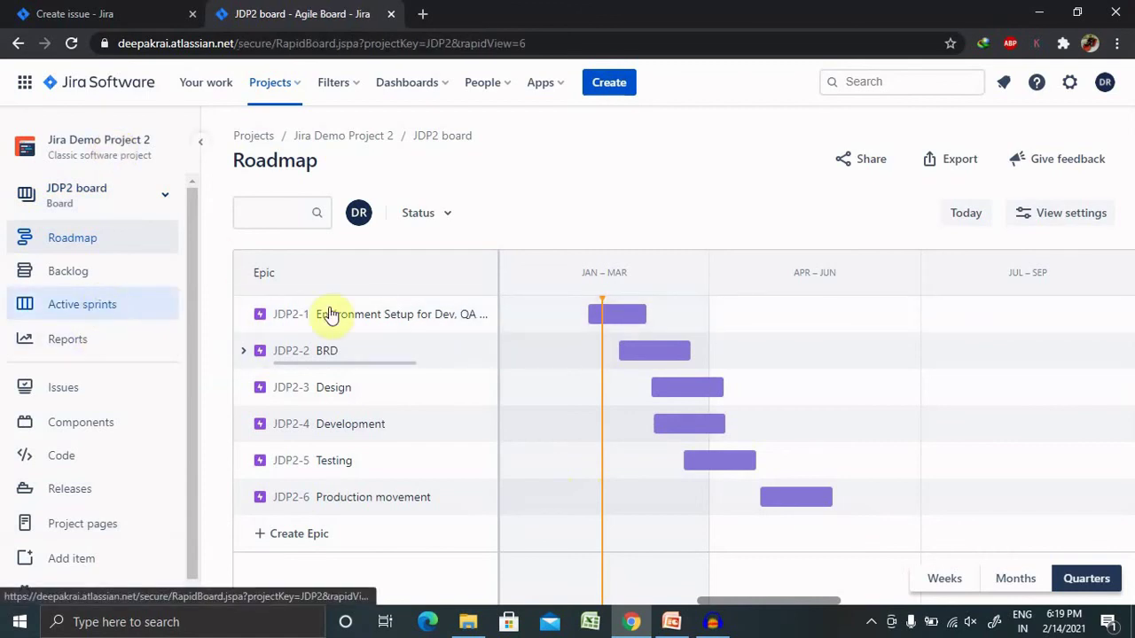